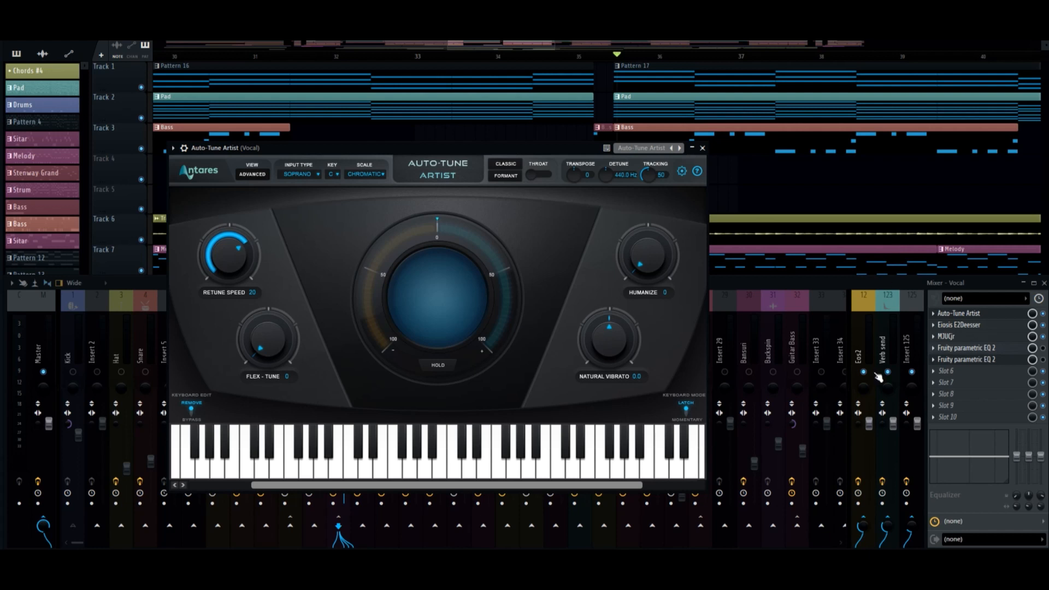
Set Flex-Tune to 7, try Humanize at 10, and return Humanize to 0 in Auto-Tune Artist
{"action": "left_click_drag", "start_coordinate": [621, 268], "coordinate": [644, 238]}
{"action": "left_click_drag", "start_coordinate": [295, 335], "coordinate": [292, 330]}
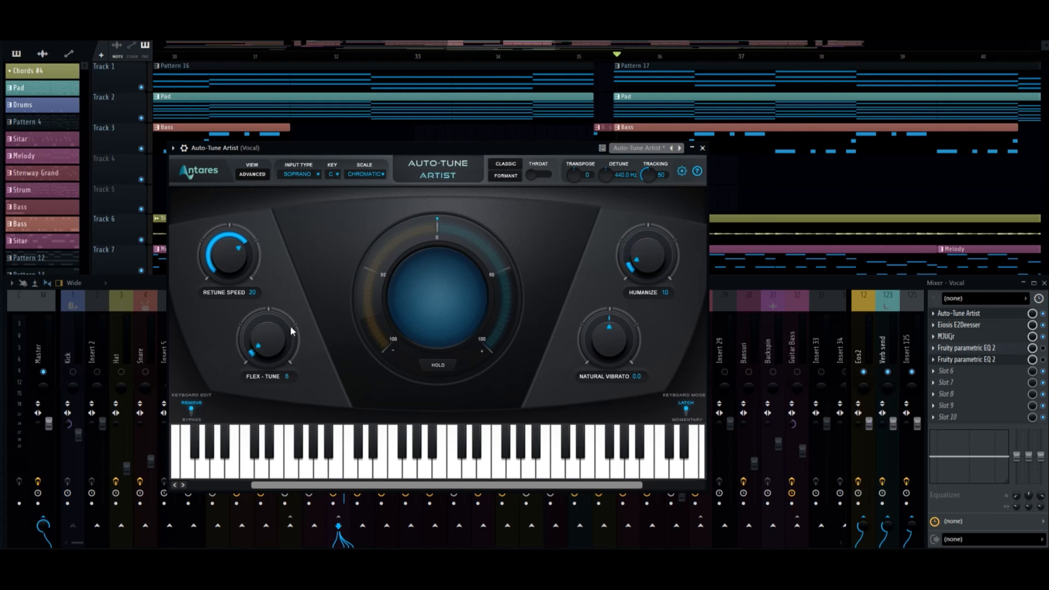
{"action": "left_click", "coordinate": [309, 175]}
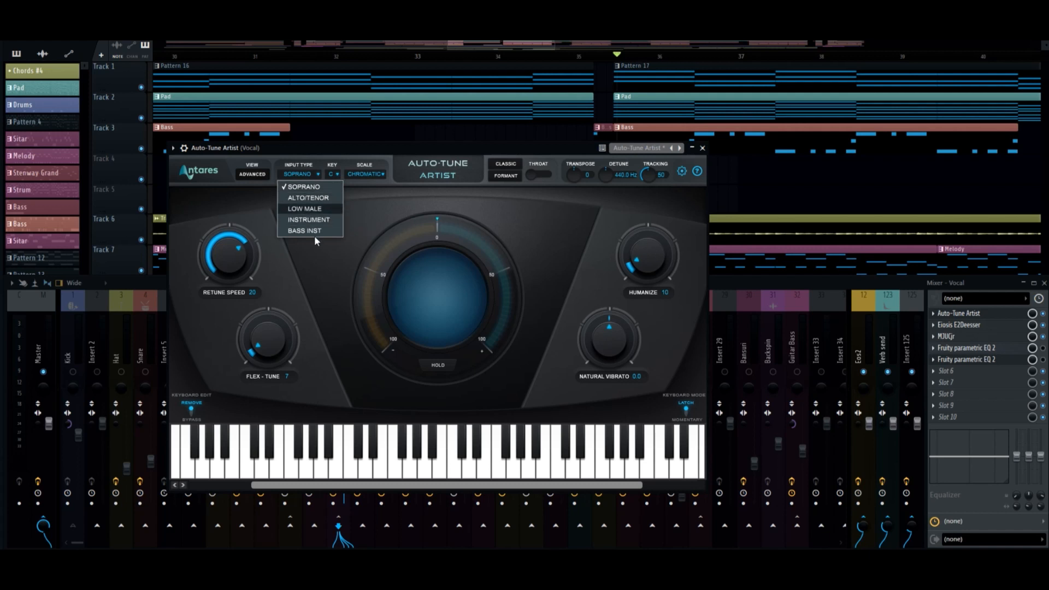
{"action": "left_click_drag", "start_coordinate": [653, 245], "coordinate": [654, 259]}
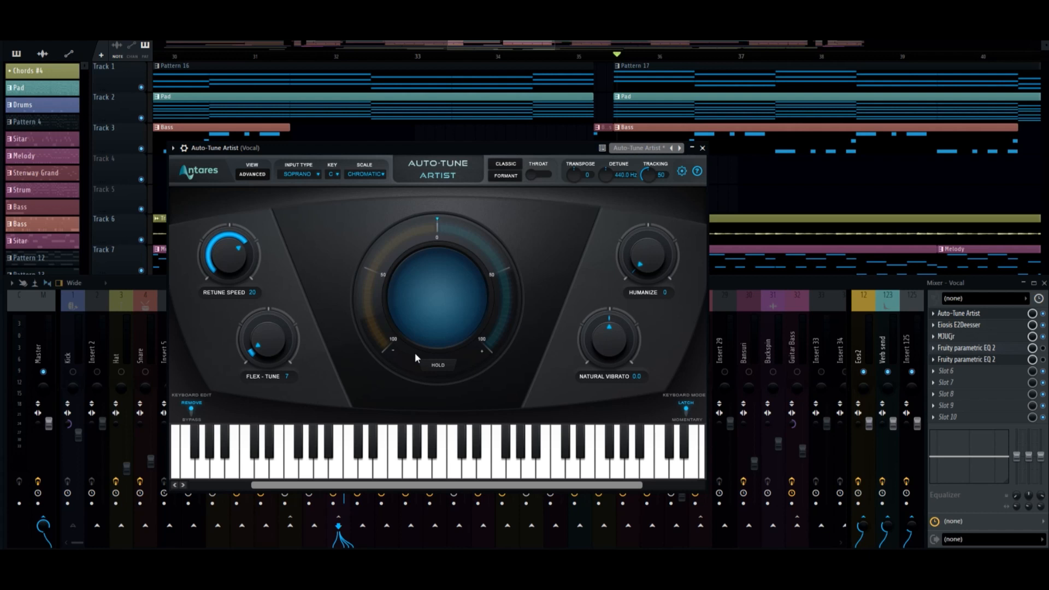
{"action": "left_click_drag", "start_coordinate": [563, 143], "coordinate": [767, 184]}
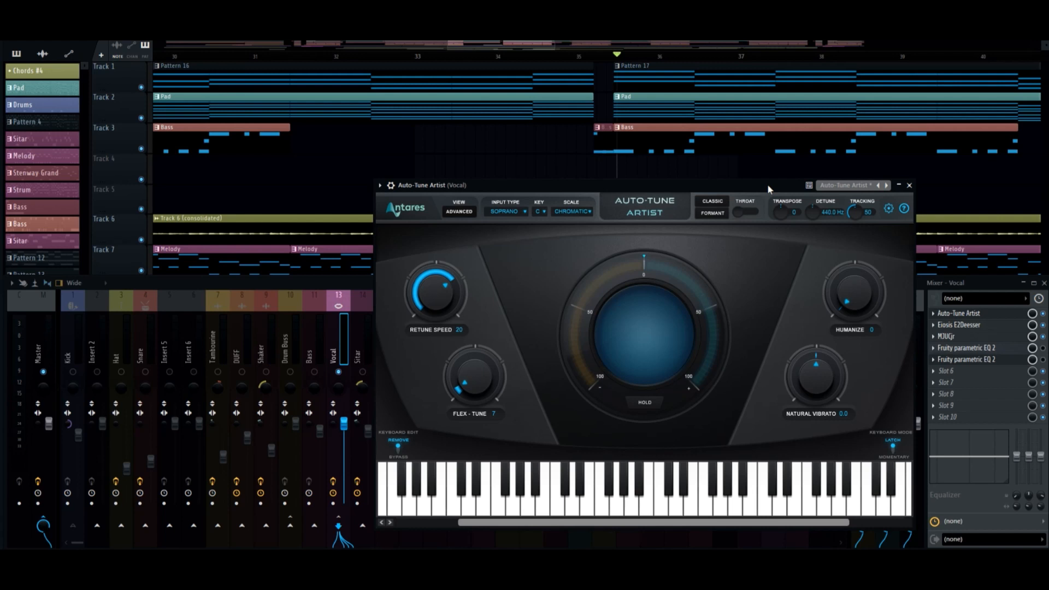
{"action": "right_click", "coordinate": [767, 184]}
{"action": "left_click", "coordinate": [713, 186]}
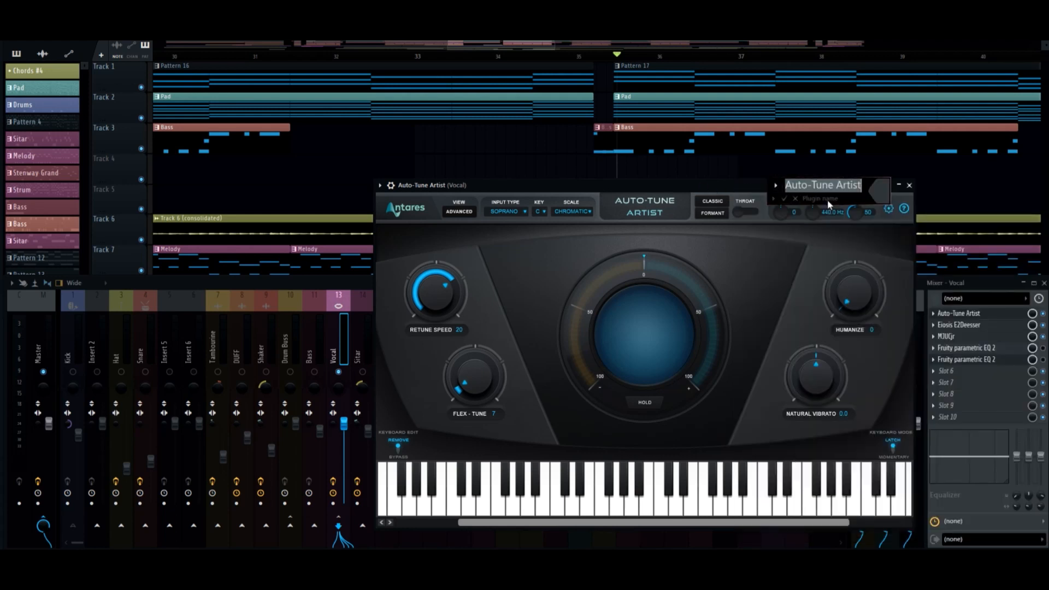
{"action": "left_click_drag", "start_coordinate": [775, 189], "coordinate": [670, 141]}
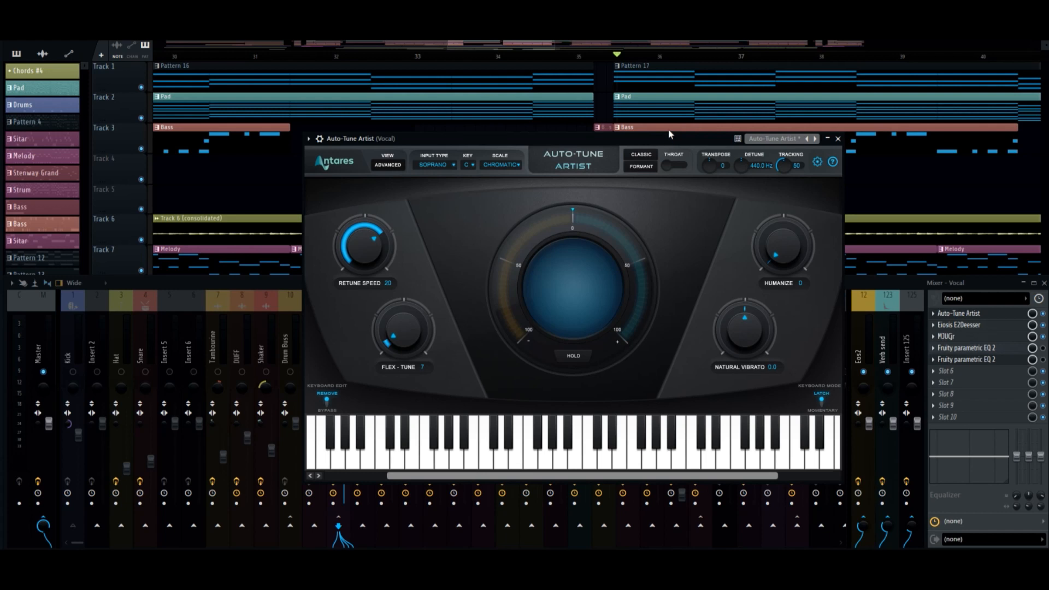
{"action": "left_click_drag", "start_coordinate": [667, 135], "coordinate": [669, 124]}
Examine the voice and instrument choices offered for the Auto-Tune input type
{"action": "left_click", "coordinate": [441, 152]}
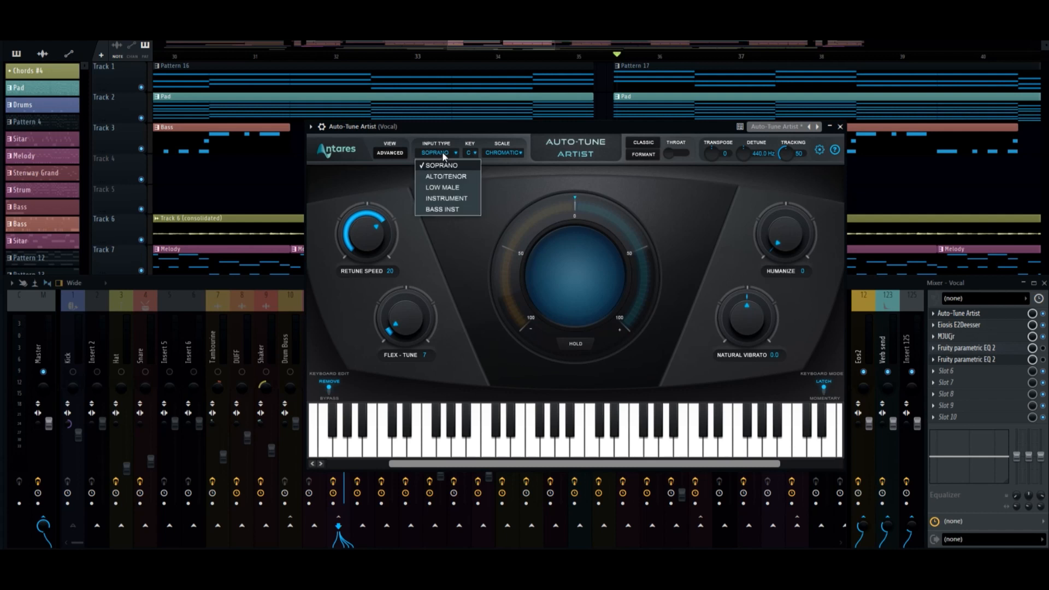
{"action": "left_click", "coordinate": [470, 124]}
{"action": "left_click_drag", "start_coordinate": [470, 124], "coordinate": [421, 104]}
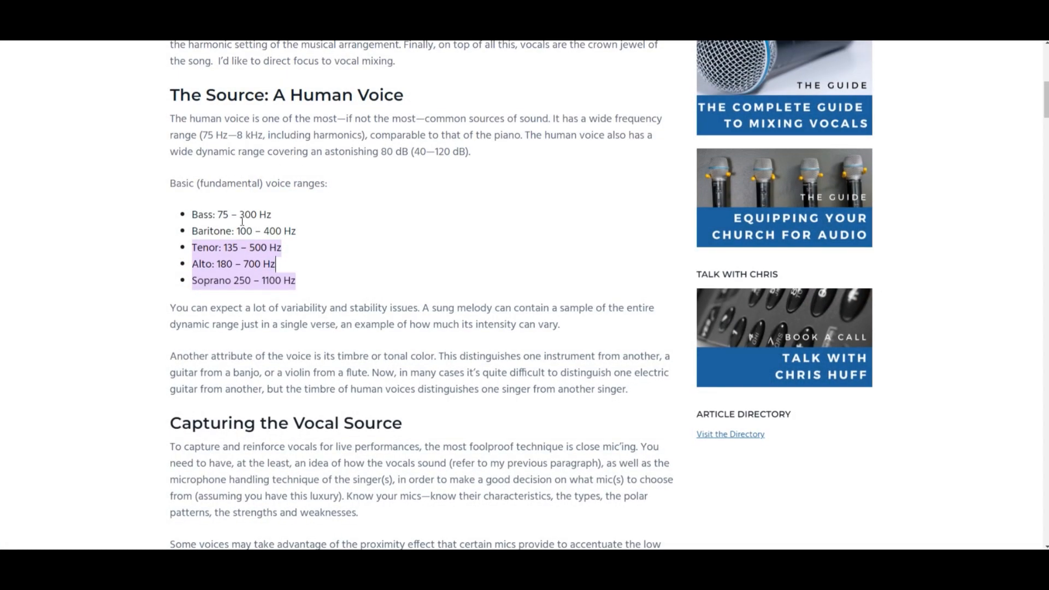
Switch to the vocal mixing article in the browser and examine the fundamental frequency ranges of each voice type, from bass to soprano
{"action": "left_click_drag", "start_coordinate": [191, 212], "coordinate": [341, 282]}
{"action": "left_click", "coordinate": [189, 218]}
{"action": "left_click_drag", "start_coordinate": [192, 215], "coordinate": [255, 216]}
{"action": "left_click", "coordinate": [235, 215]}
{"action": "left_click_drag", "start_coordinate": [237, 232], "coordinate": [254, 232]}
{"action": "right_click", "coordinate": [253, 232]}
{"action": "left_click", "coordinate": [267, 225]}
{"action": "left_click_drag", "start_coordinate": [221, 248], "coordinate": [257, 251]}
{"action": "left_click_drag", "start_coordinate": [217, 265], "coordinate": [232, 266]}
{"action": "left_click_drag", "start_coordinate": [234, 281], "coordinate": [281, 281]}
{"action": "left_click", "coordinate": [321, 293]}
Skim the article's following sections and return to the voice range list, highlighting the entries from Bass to Alto
{"action": "scroll", "coordinate": [320, 291], "scroll_direction": "down", "scroll_amount": 7}
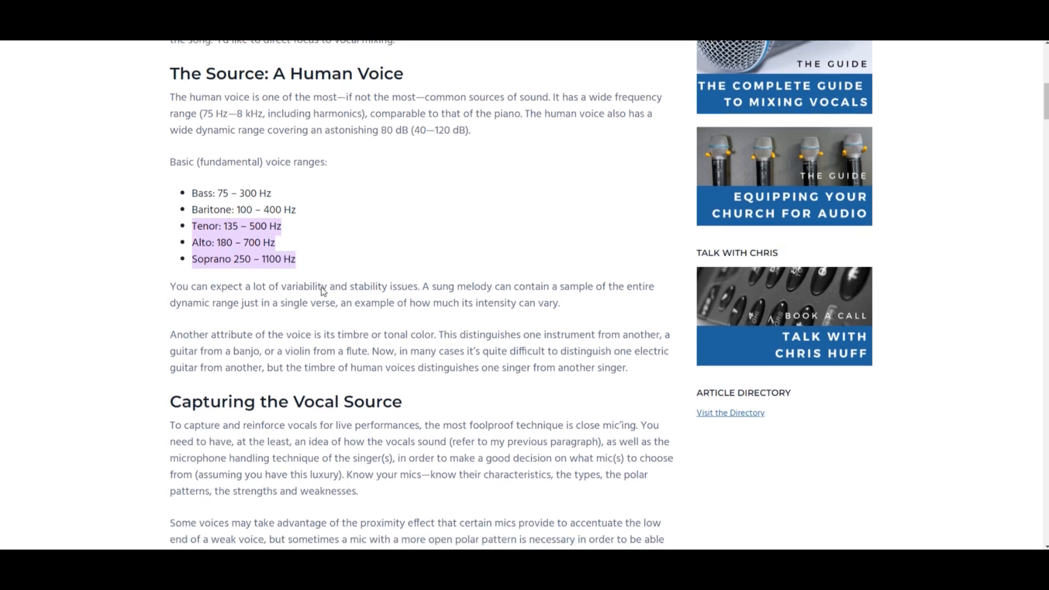
{"action": "scroll", "coordinate": [327, 345], "scroll_direction": "down", "scroll_amount": 6}
{"action": "scroll", "coordinate": [551, 453], "scroll_direction": "up", "scroll_amount": 8}
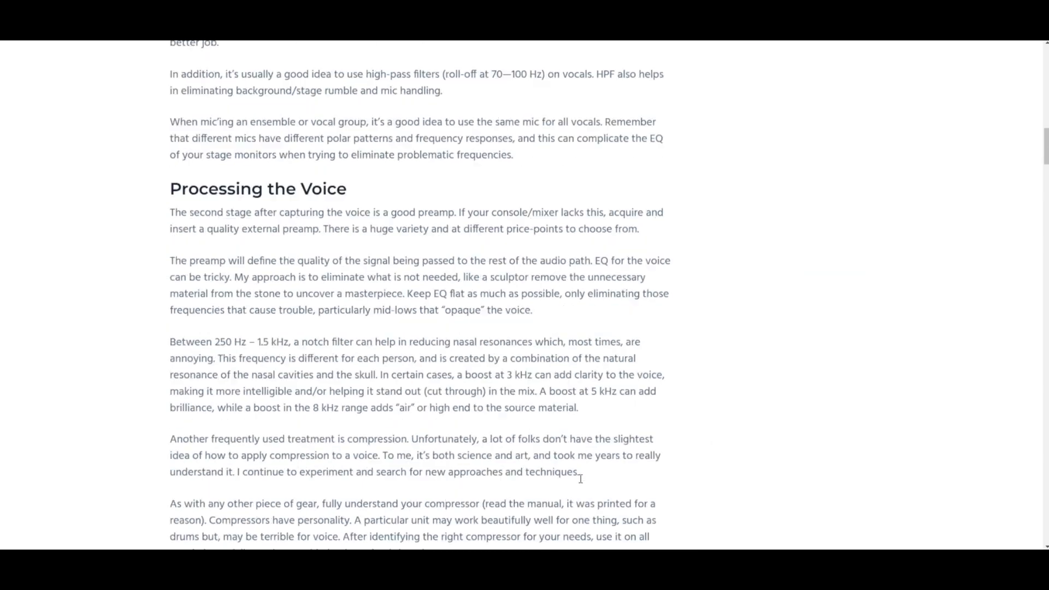
{"action": "scroll", "coordinate": [551, 455], "scroll_direction": "up", "scroll_amount": 4}
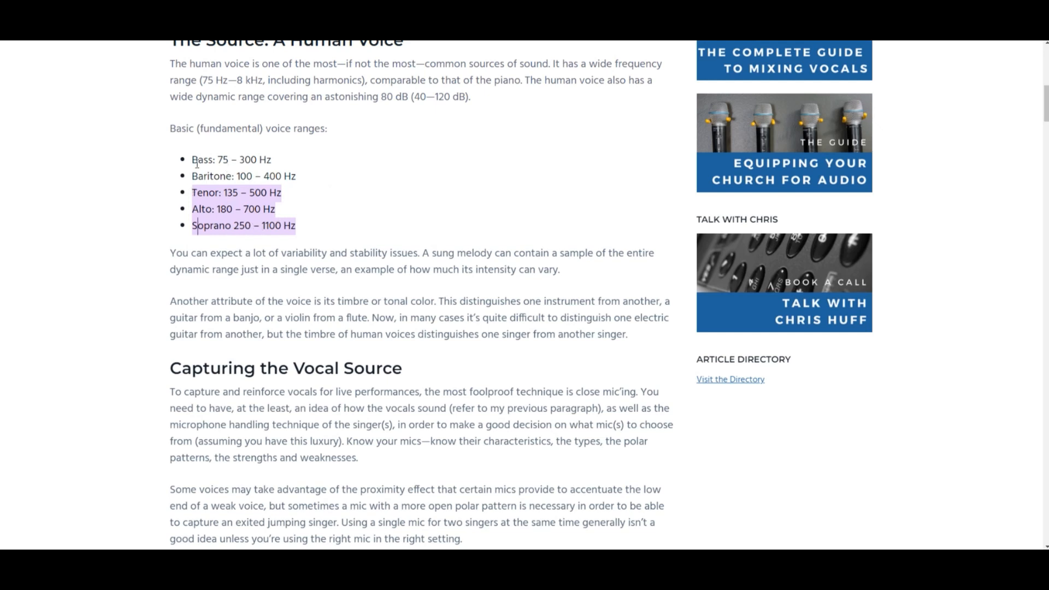
{"action": "left_click_drag", "start_coordinate": [193, 160], "coordinate": [264, 213]}
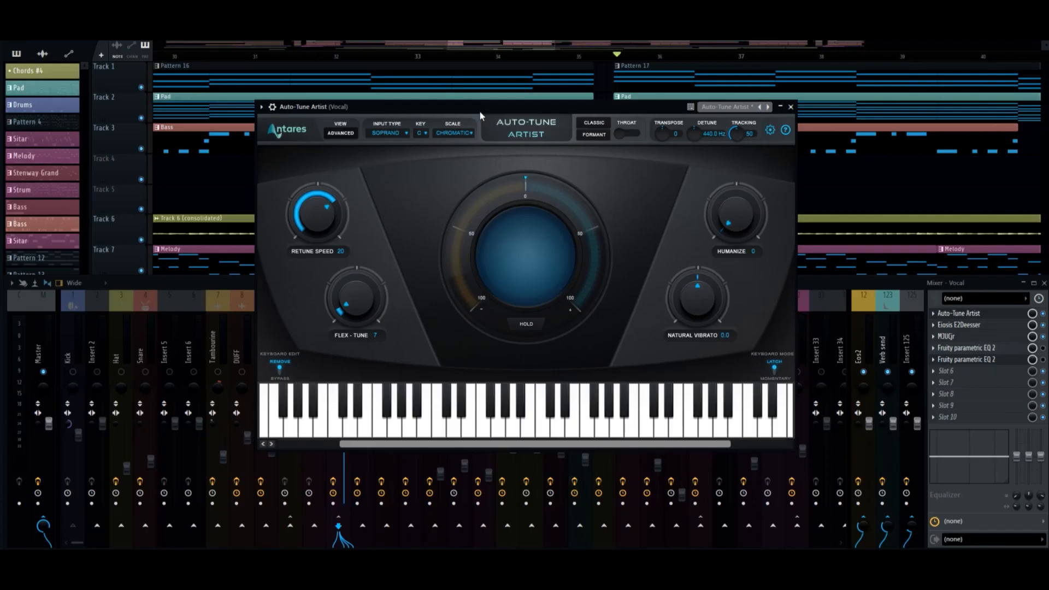
Compare the Auto-Tune input type options in FL Studio with the soprano frequency range listed in the browser article
{"action": "left_click_drag", "start_coordinate": [480, 110], "coordinate": [499, 113]}
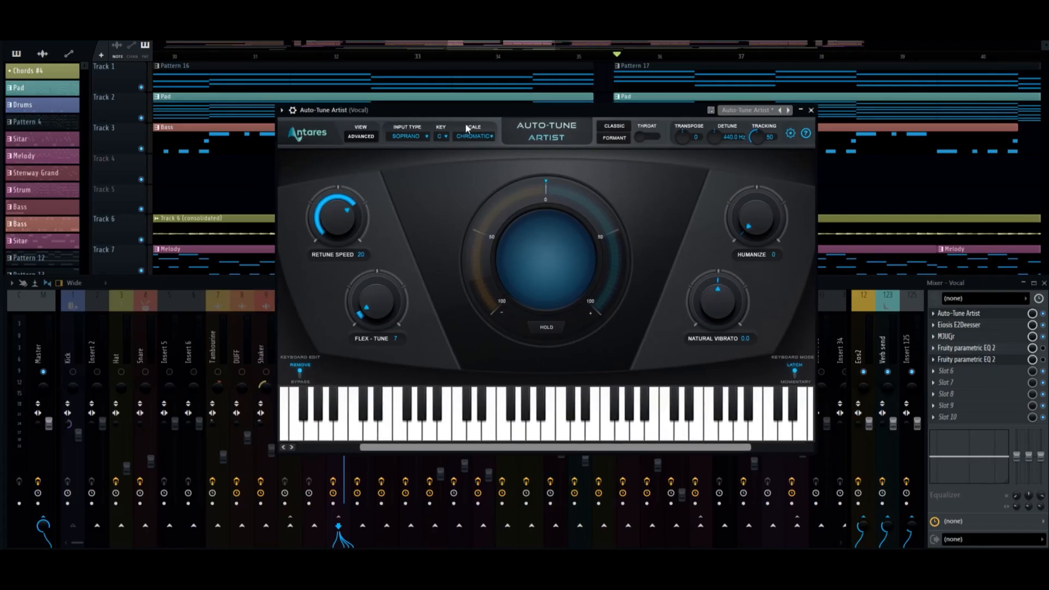
{"action": "left_click", "coordinate": [413, 140]}
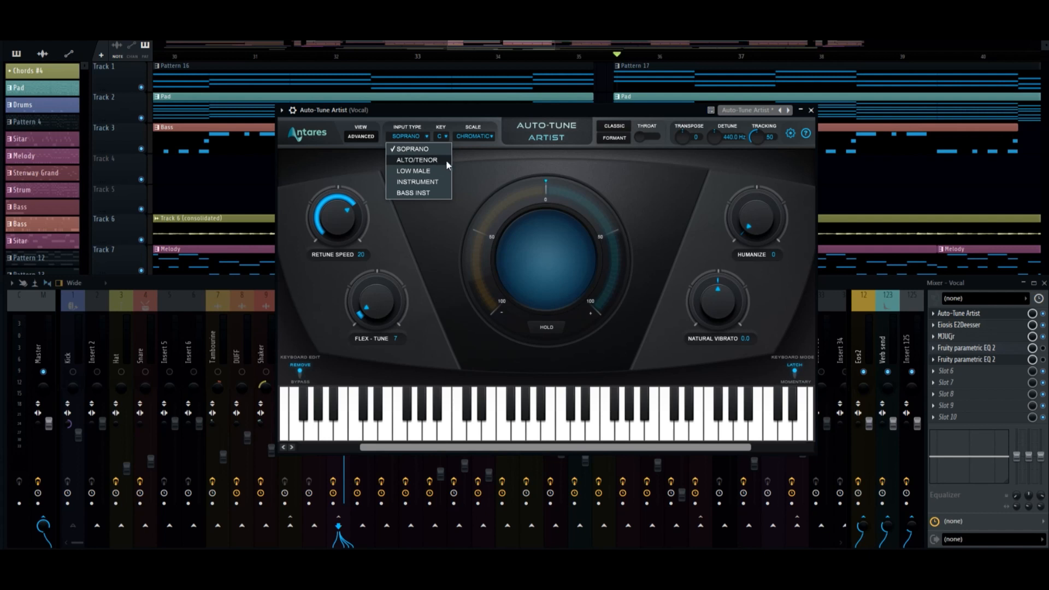
{"action": "left_click", "coordinate": [539, 119]}
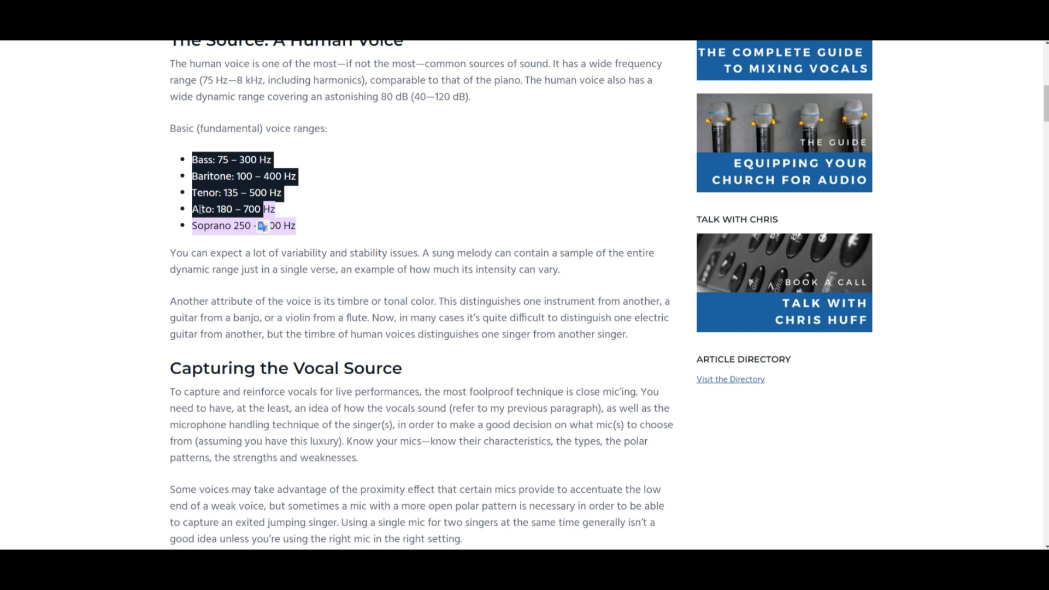
{"action": "left_click_drag", "start_coordinate": [234, 225], "coordinate": [282, 225]}
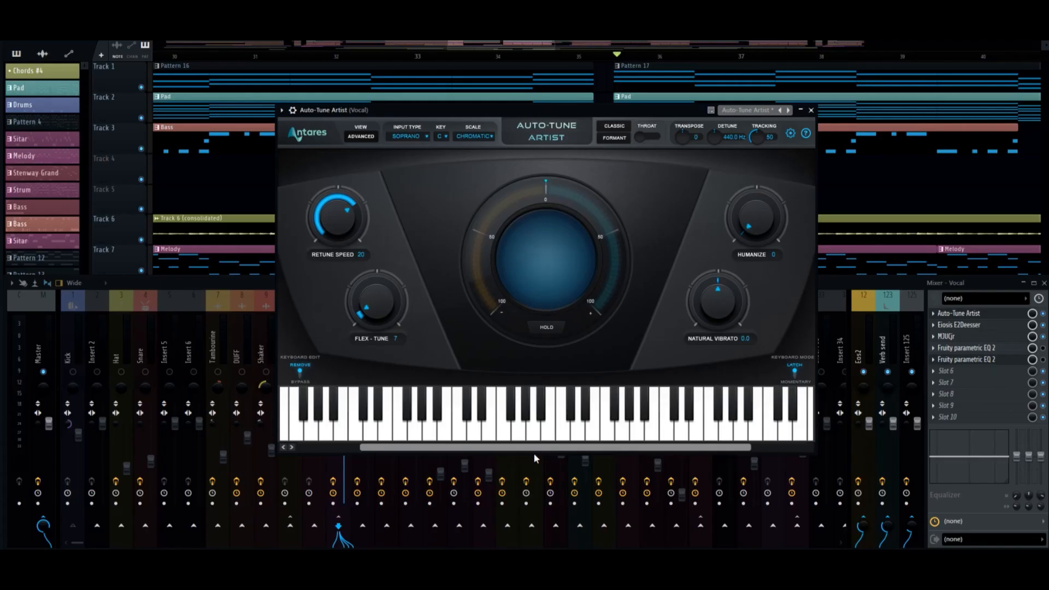
{"action": "left_click", "coordinate": [420, 134]}
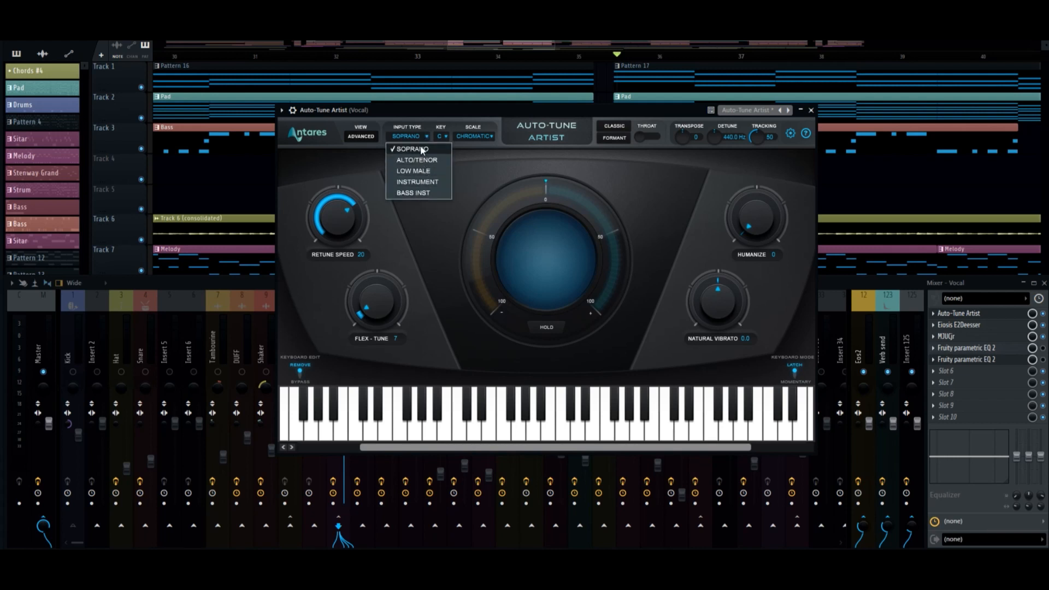
{"action": "left_click", "coordinate": [478, 153]}
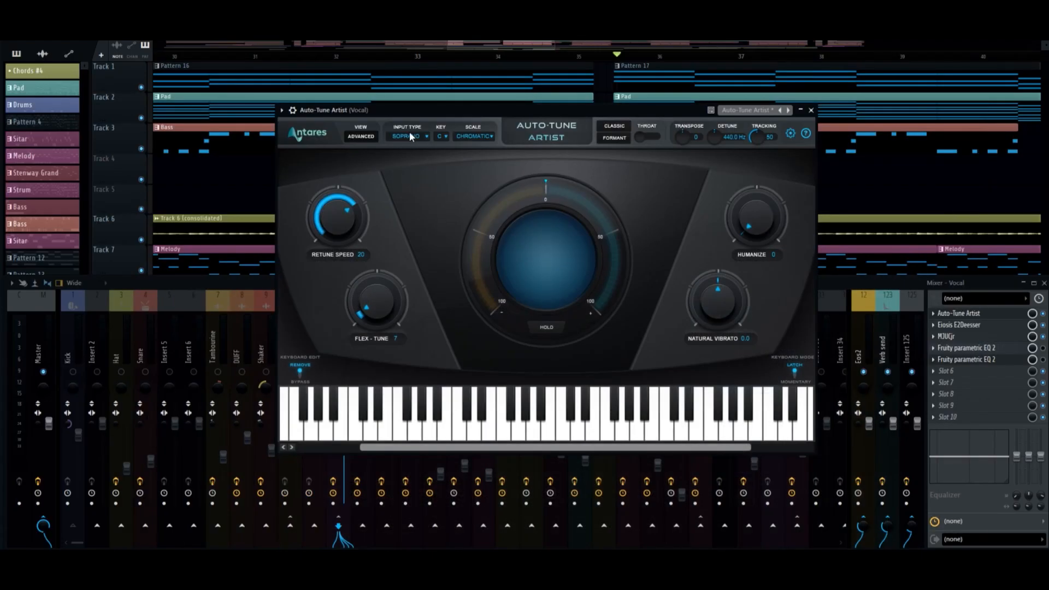
{"action": "left_click", "coordinate": [408, 133]}
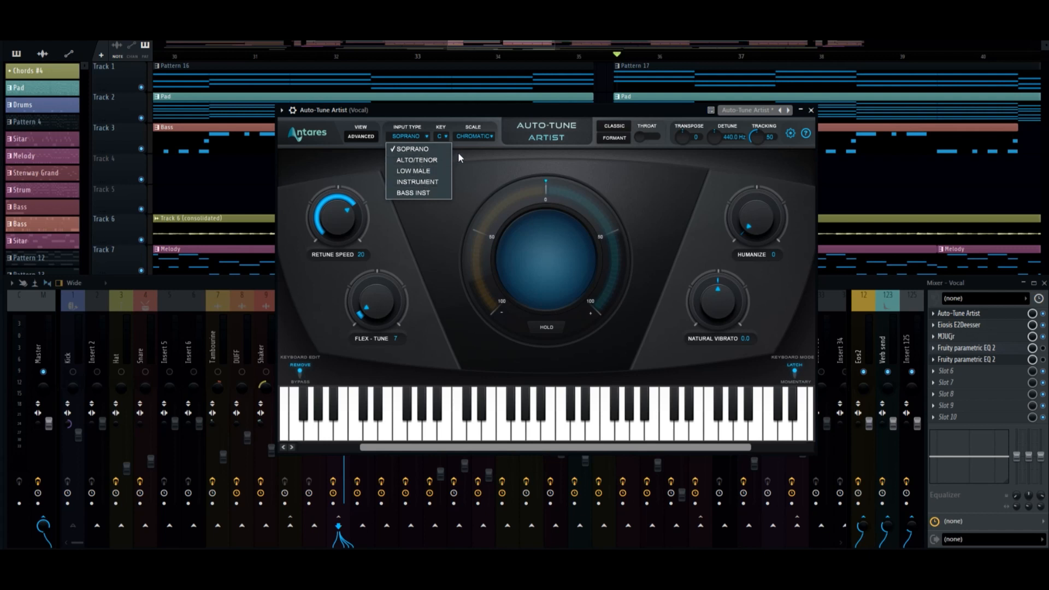
{"action": "left_click", "coordinate": [513, 159]}
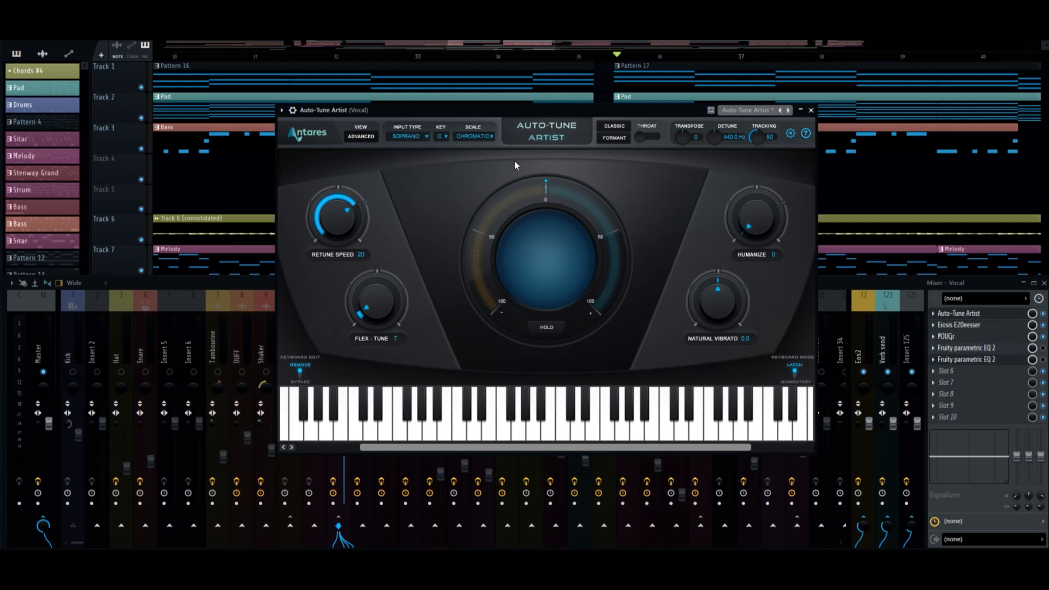
Set the Auto-Tune key to E and the scale to Minor
{"action": "left_click", "coordinate": [441, 137]}
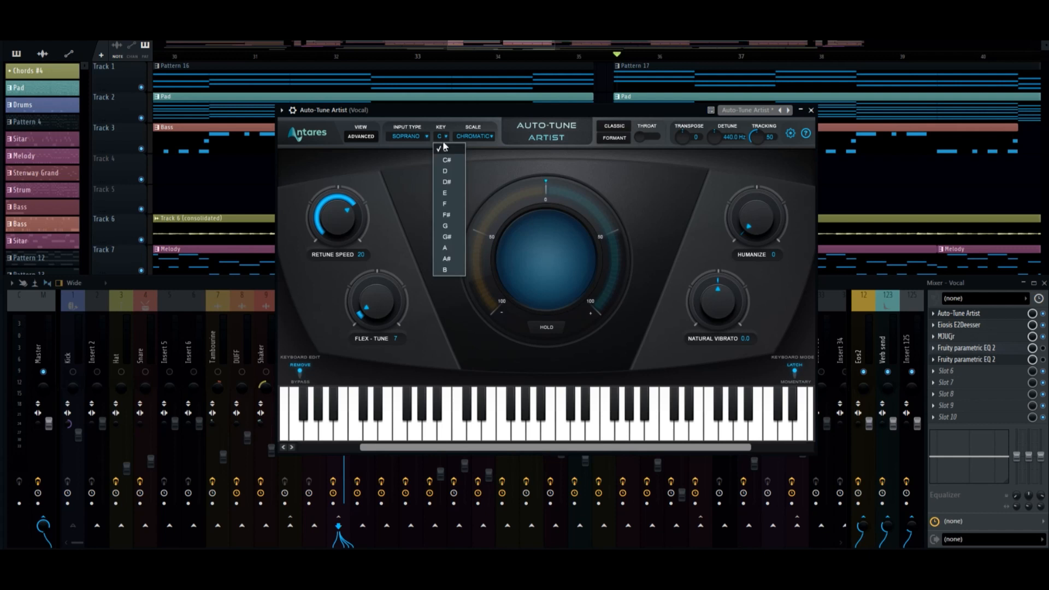
{"action": "left_click", "coordinate": [444, 193]}
{"action": "left_click", "coordinate": [470, 136]}
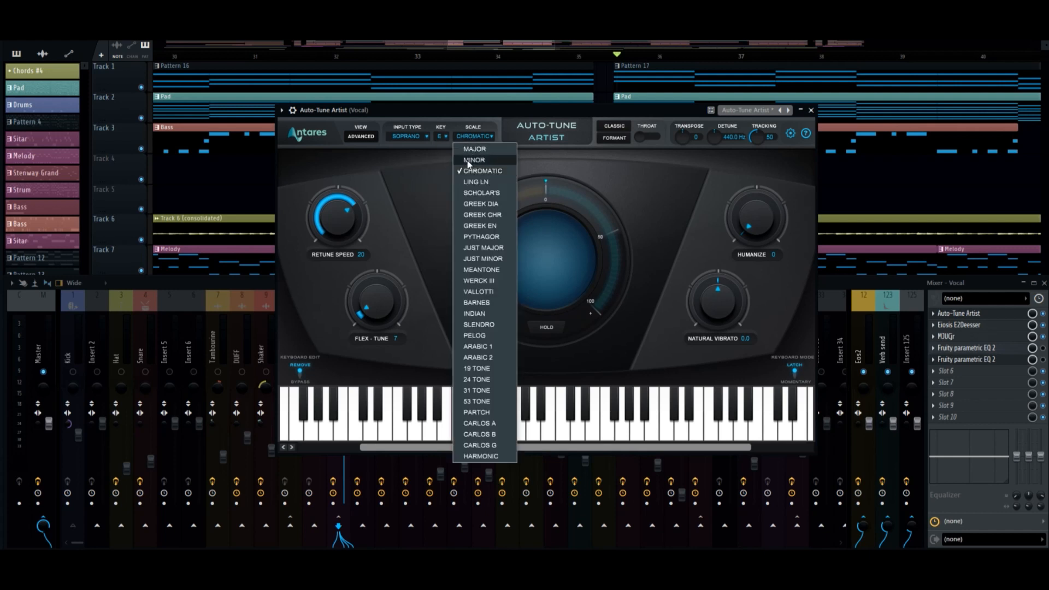
{"action": "left_click", "coordinate": [480, 149]}
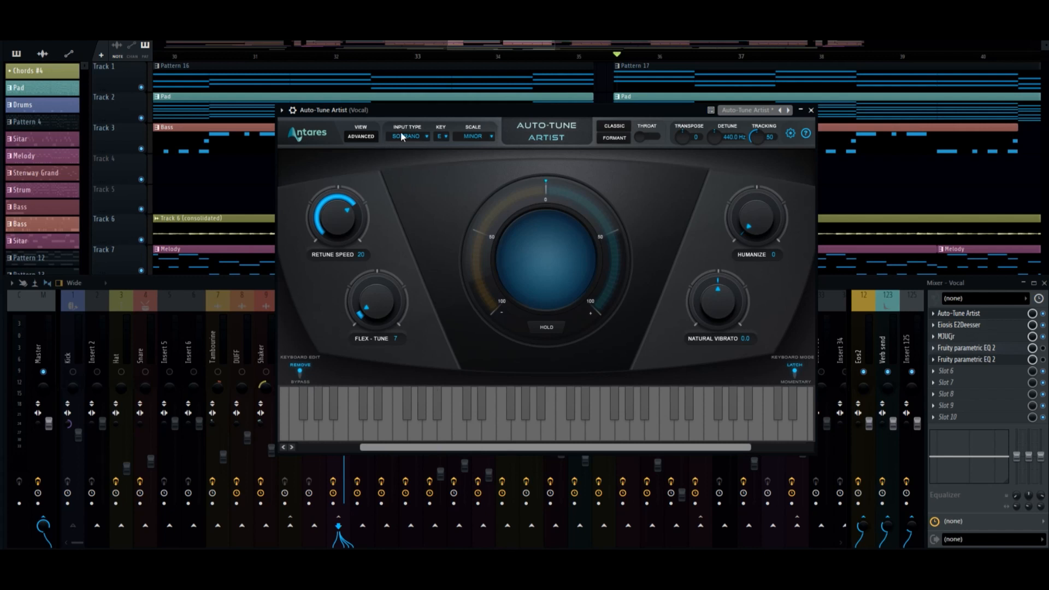
{"action": "left_click", "coordinate": [365, 137]}
{"action": "left_click", "coordinate": [365, 138]}
Set Flex-Tune to 0, Humanize to 100 and Retune Speed to 16 in Auto-Tune Artist
{"action": "left_click_drag", "start_coordinate": [374, 318], "coordinate": [378, 323]}
{"action": "left_click_drag", "start_coordinate": [756, 222], "coordinate": [756, 217]}
{"action": "left_click_drag", "start_coordinate": [765, 214], "coordinate": [765, 158]}
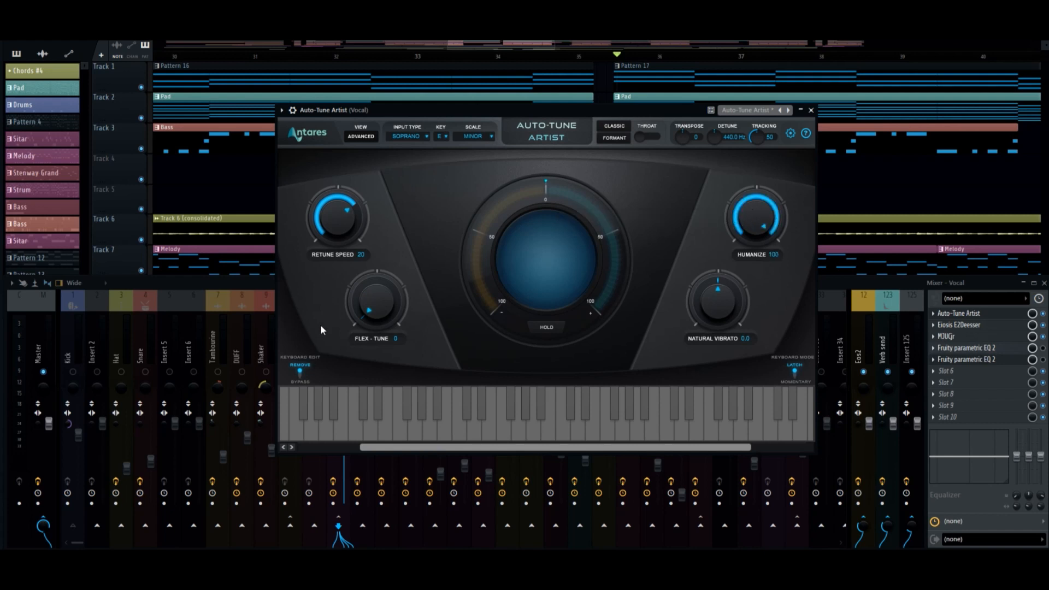
{"action": "left_click_drag", "start_coordinate": [343, 218], "coordinate": [346, 221]}
{"action": "mouse_move", "coordinate": [342, 219]}
{"action": "left_mouse_down"}
{"action": "mouse_move", "coordinate": [349, 261]}
{"action": "mouse_move", "coordinate": [355, 228]}
{"action": "left_mouse_up"}
{"action": "left_click_drag", "start_coordinate": [679, 109], "coordinate": [662, 107]}
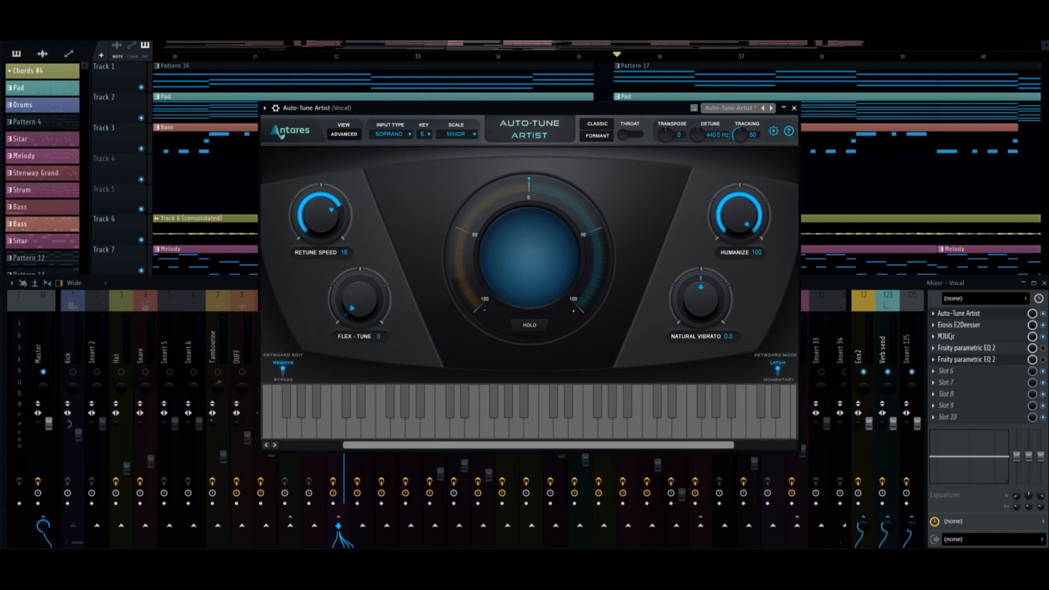
Search the effects list for "pitch" and load Image-Line's Pitch Shifter into slot 6 of the Vocal track
{"action": "left_click", "coordinate": [969, 382]}
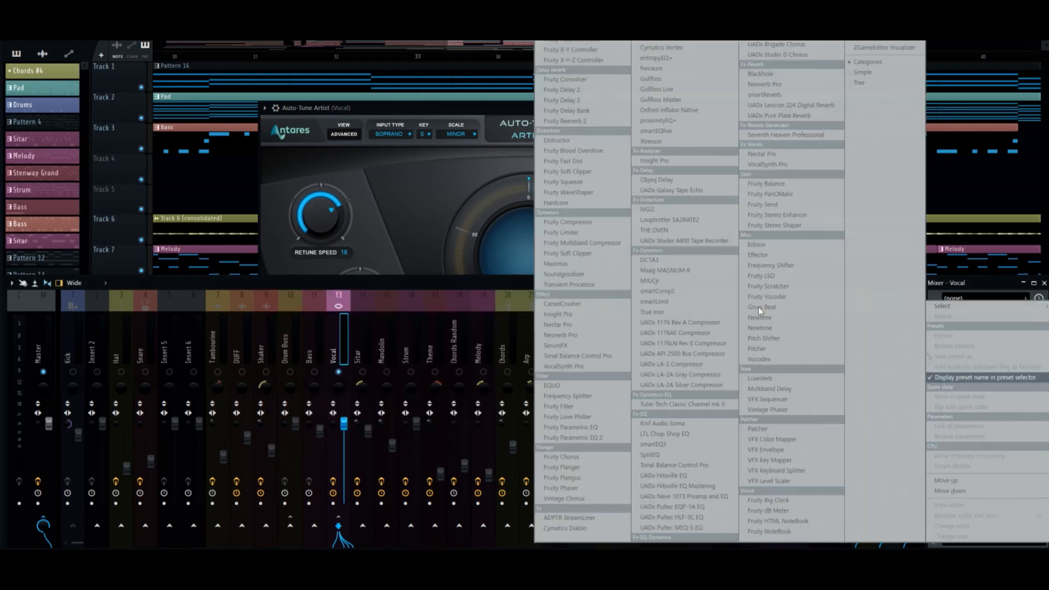
{"action": "left_click", "coordinate": [566, 12]}
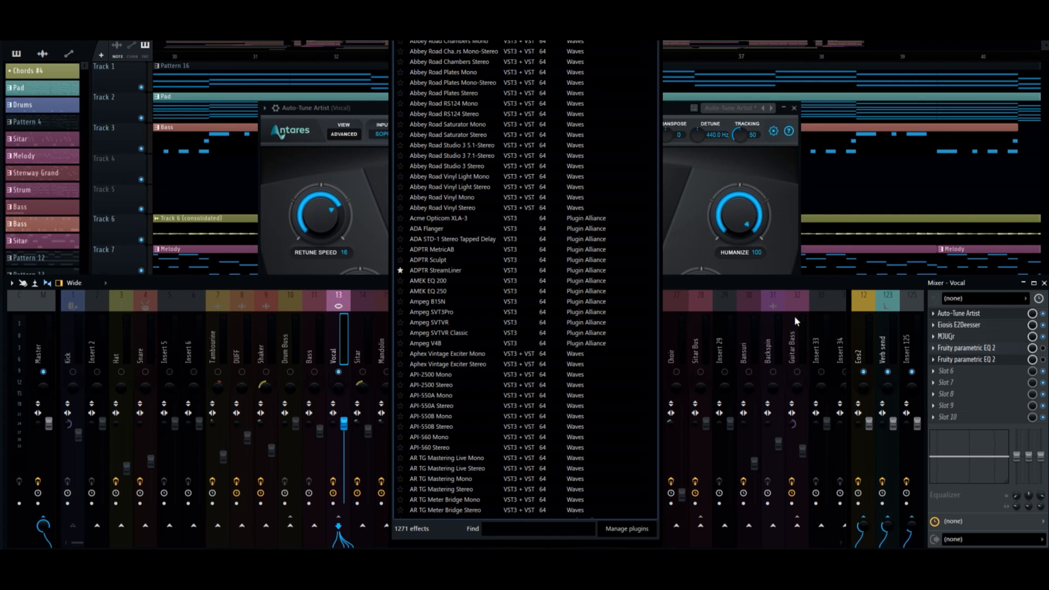
{"action": "type", "text": "pitch"}
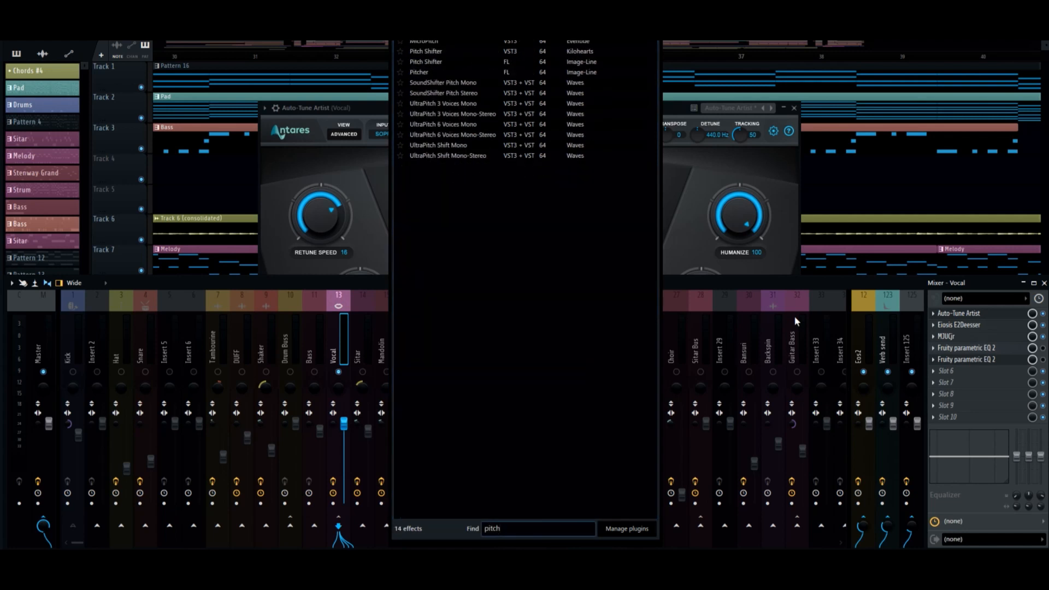
{"action": "left_click", "coordinate": [433, 63]}
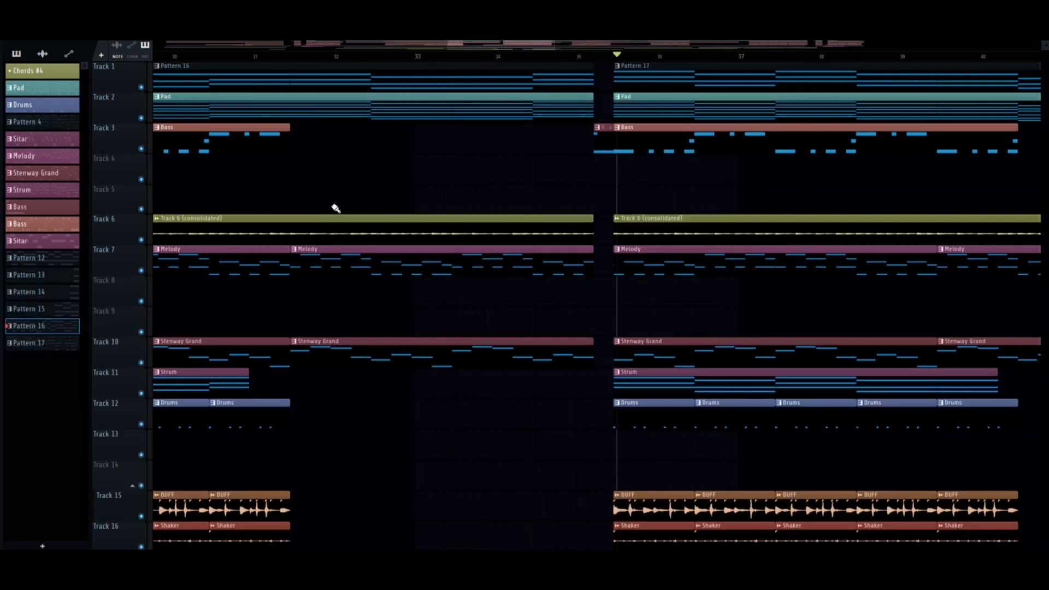
Bring back the mixer, review the Image-Line Pitch Shifter's controls from the Vocal track and close its window
{"action": "key", "text": "F9"}
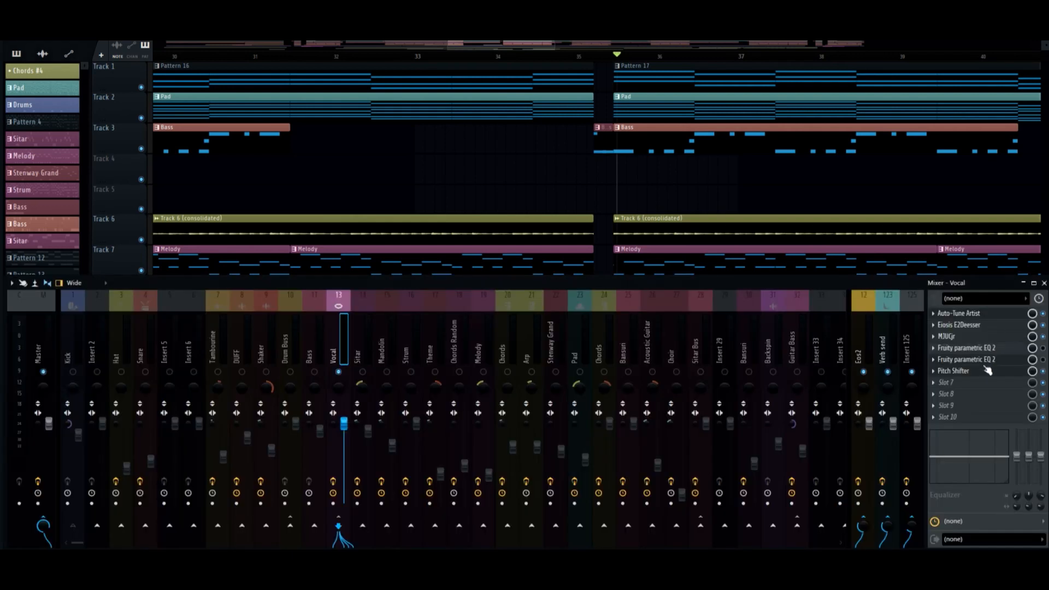
{"action": "left_click", "coordinate": [961, 371]}
{"action": "left_click_drag", "start_coordinate": [313, 94], "coordinate": [711, 184]}
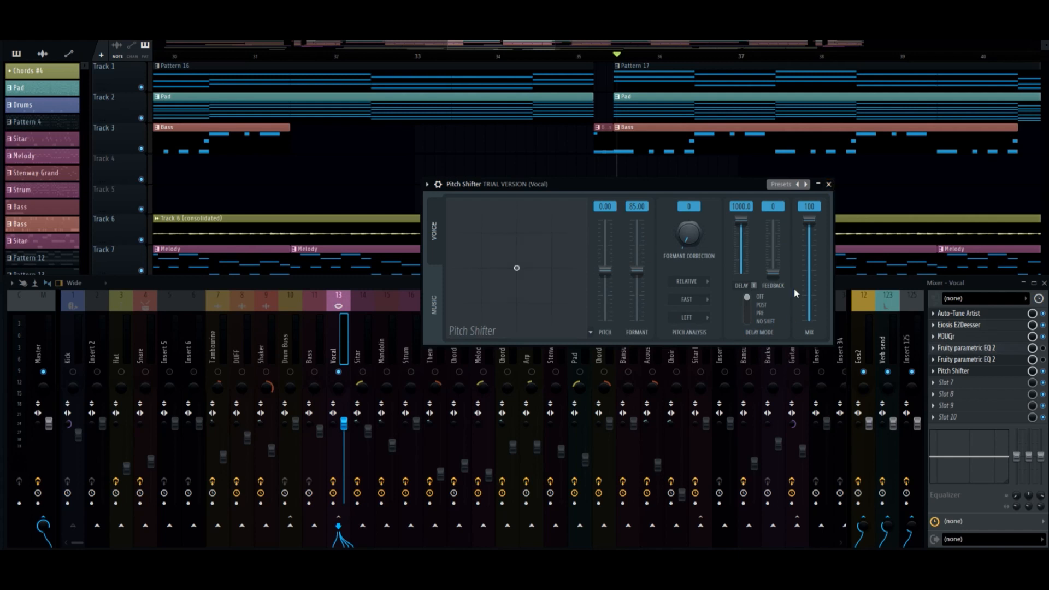
{"action": "left_click", "coordinate": [828, 184]}
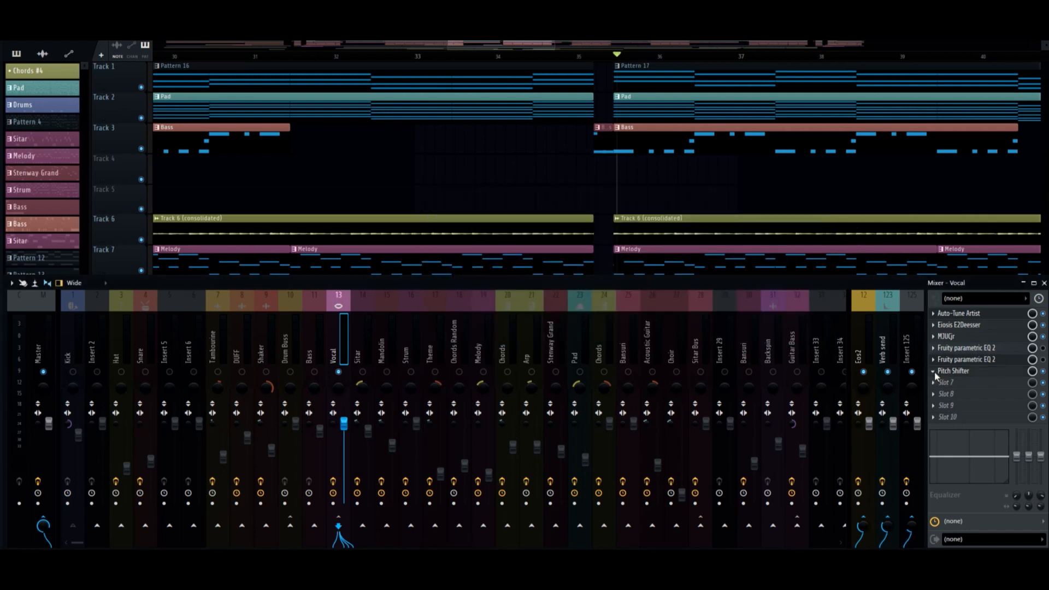
Replace the Vocal track's slot 6 effect with Kilohearts' Pitch Shifter, searching the effects list for "pitc"
{"action": "left_click", "coordinate": [942, 382]}
{"action": "mouse_move", "coordinate": [963, 295]}
{"action": "left_click", "coordinate": [560, 9]}
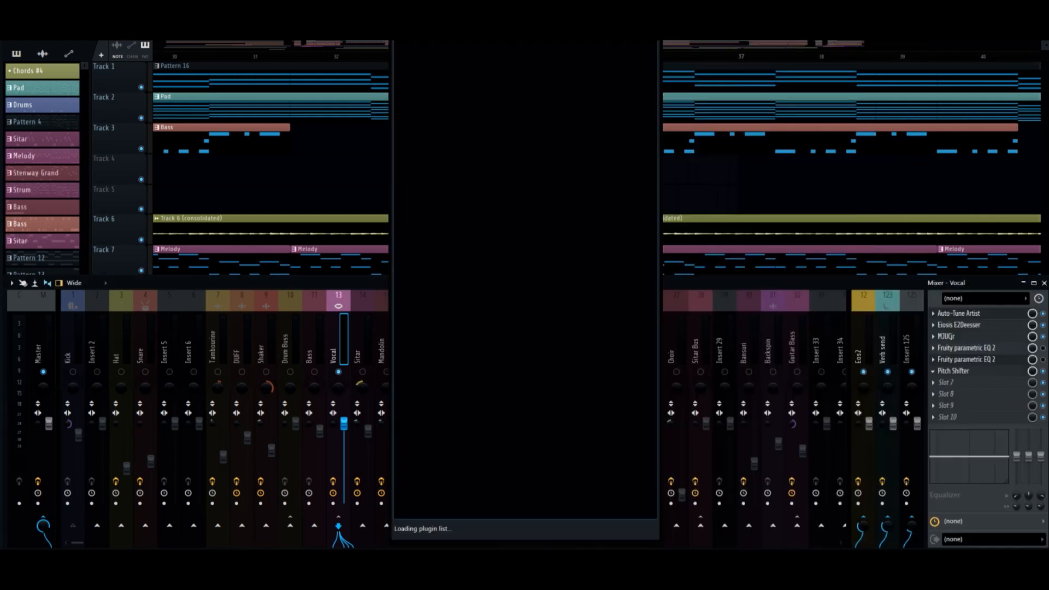
{"action": "type", "text": "pitc"}
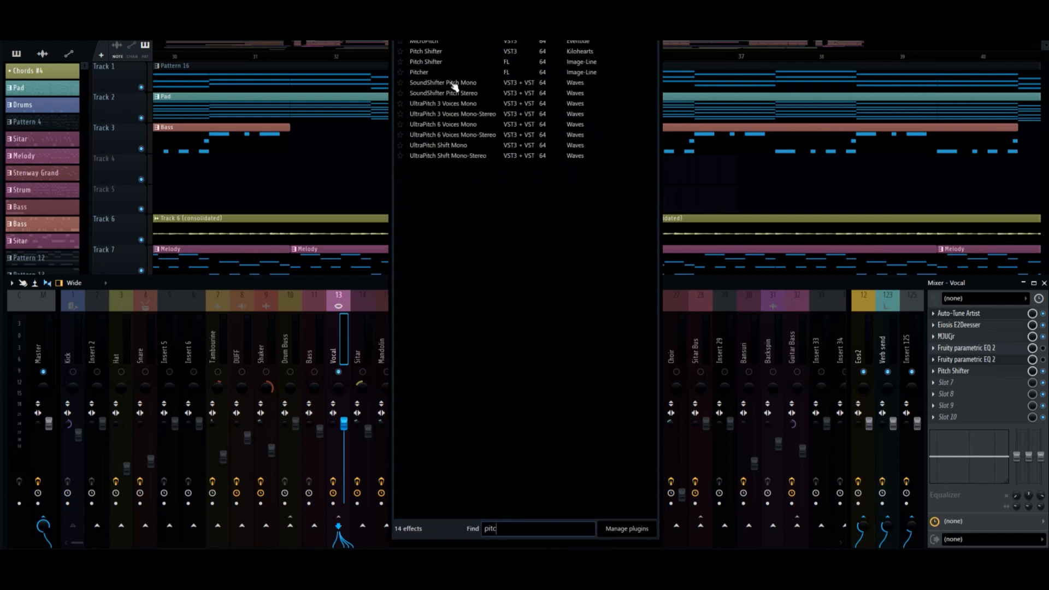
{"action": "left_click", "coordinate": [448, 52]}
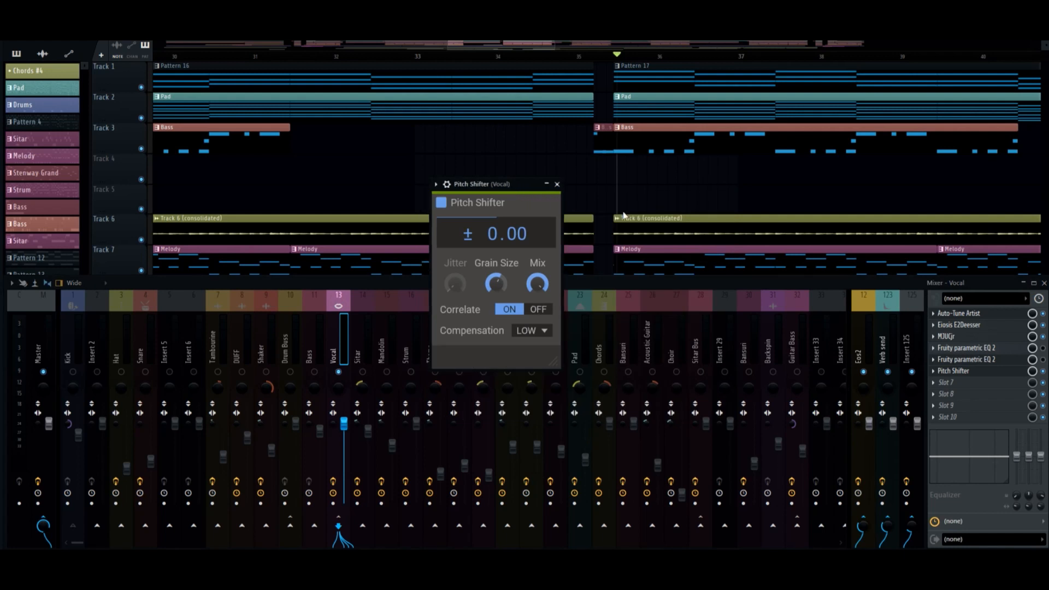
Set the pitch offset of the Vocal track's Pitch Shifter to +0.30
{"action": "left_click_drag", "start_coordinate": [526, 191], "coordinate": [697, 222]}
{"action": "mouse_move", "coordinate": [667, 263]}
{"action": "left_mouse_down"}
{"action": "mouse_move", "coordinate": [666, 273]}
{"action": "mouse_move", "coordinate": [666, 239]}
{"action": "mouse_move", "coordinate": [667, 257]}
{"action": "left_mouse_up"}
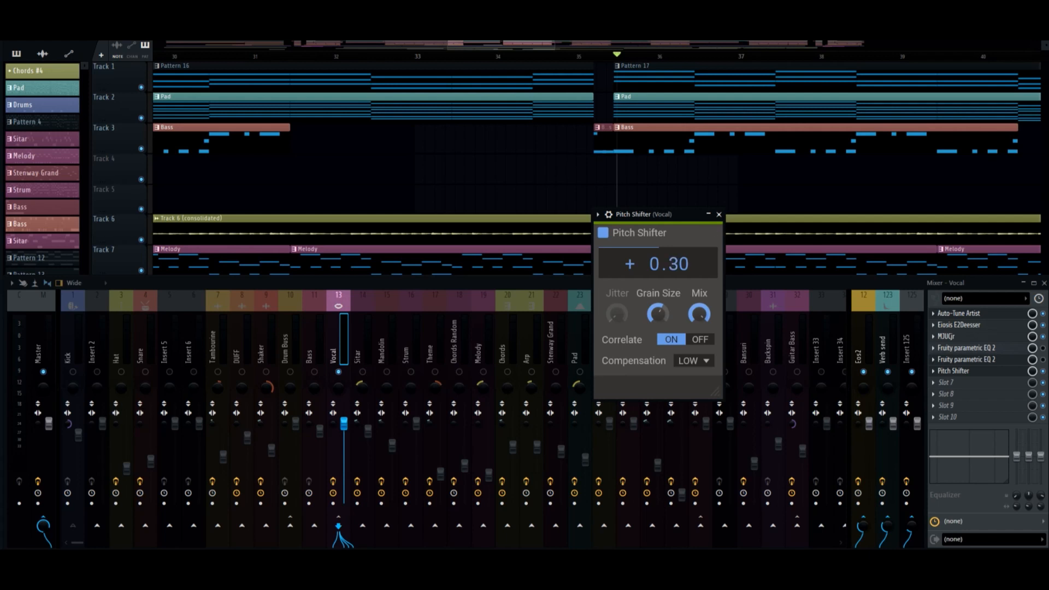
Put the channel rack away, re-enable the other mixer tracks and close the Vocal track's Pitch Shifter window
{"action": "key", "text": "F6"}
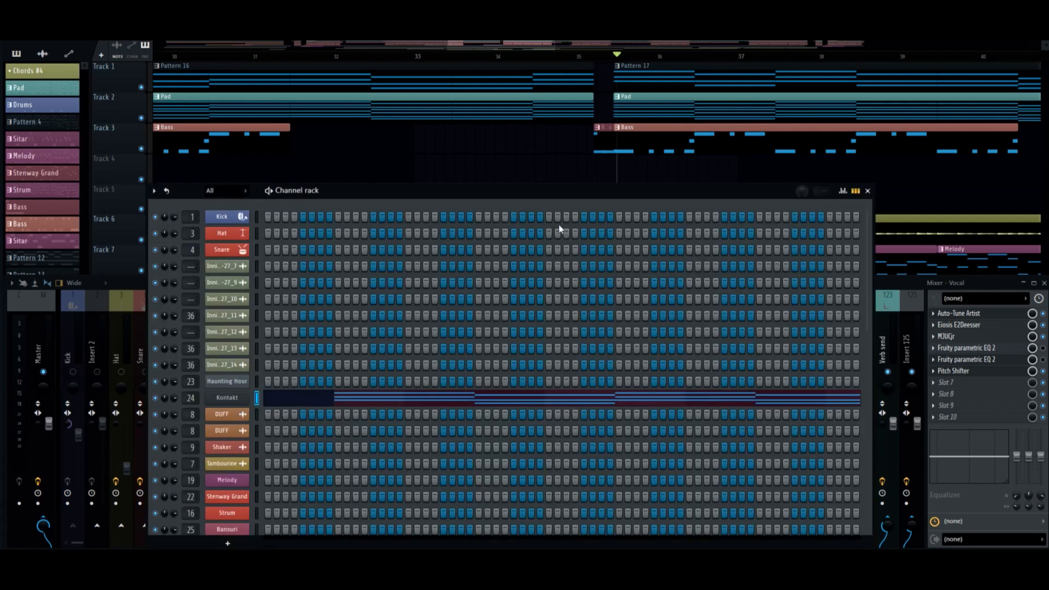
{"action": "left_click", "coordinate": [868, 190]}
{"action": "left_click", "coordinate": [475, 380]}
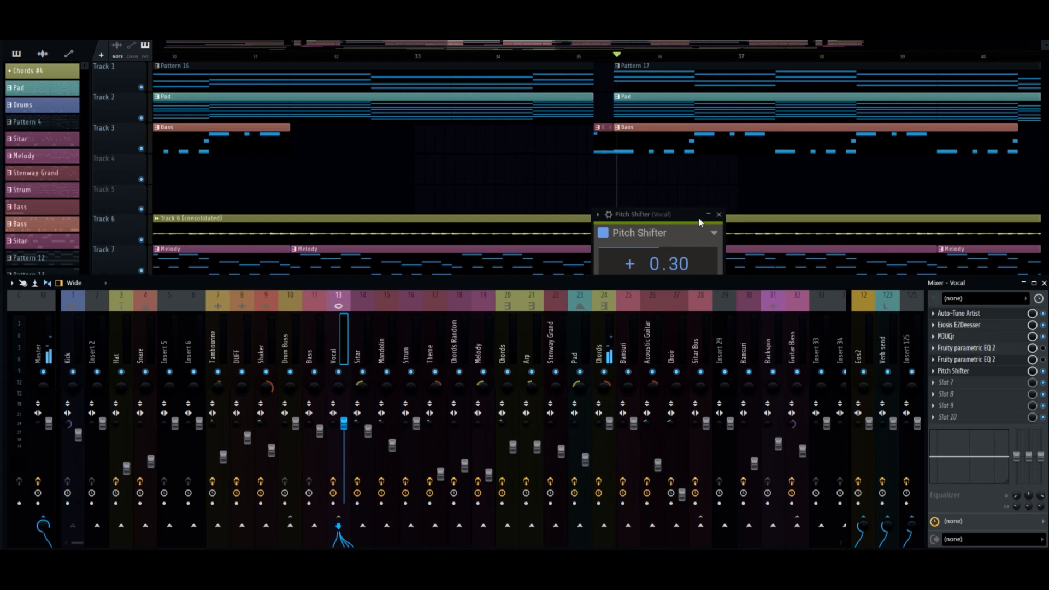
{"action": "left_click", "coordinate": [653, 214]}
{"action": "left_click_drag", "start_coordinate": [653, 214], "coordinate": [664, 171]}
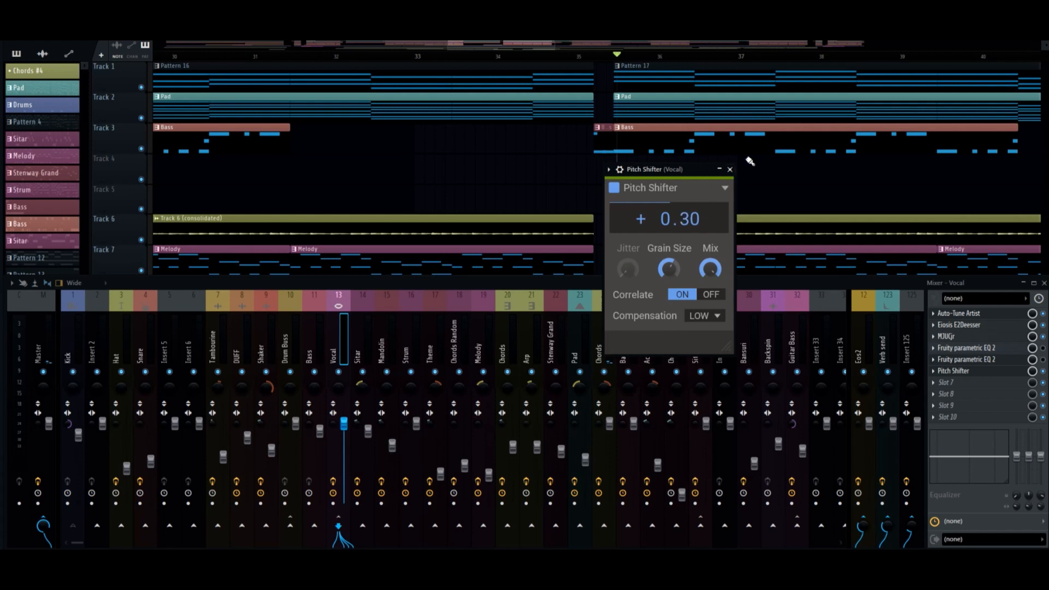
{"action": "left_click", "coordinate": [730, 169]}
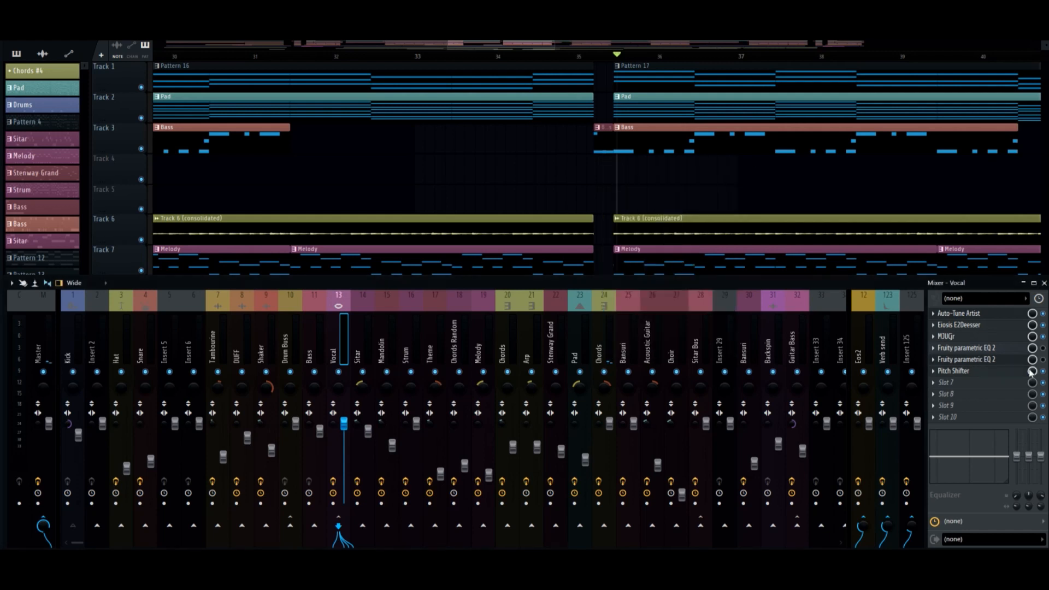
Open Auto-Tune Artist on the Vocal track and show its advanced view
{"action": "left_click", "coordinate": [980, 314]}
{"action": "left_click", "coordinate": [346, 133]}
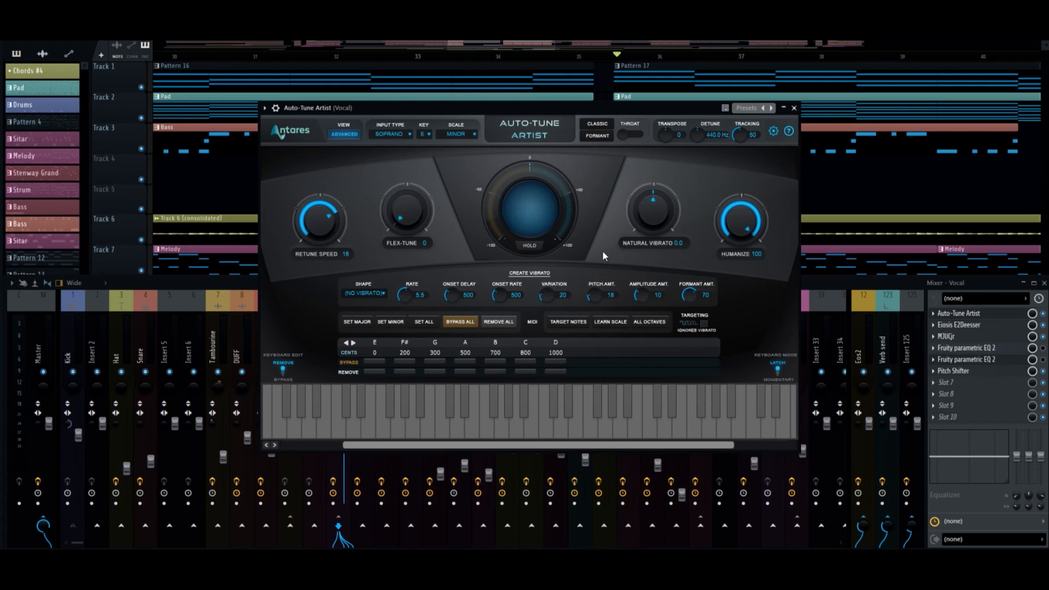
{"action": "left_click_drag", "start_coordinate": [567, 111], "coordinate": [571, 107]}
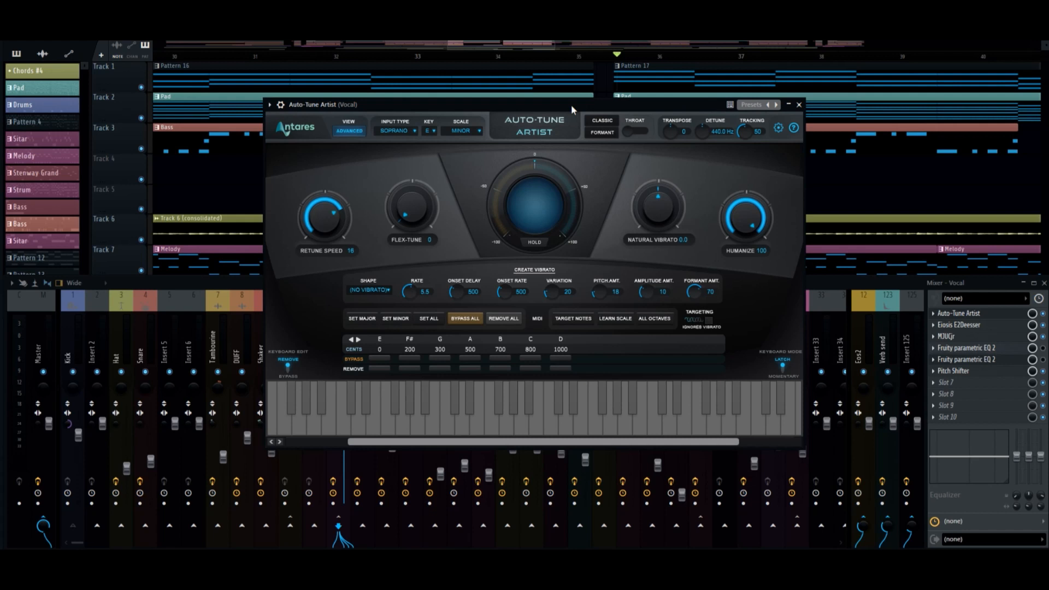
Try the bypass and remove switches for note C, and return Auto-Tune Artist to its basic view
{"action": "left_click", "coordinate": [529, 359]}
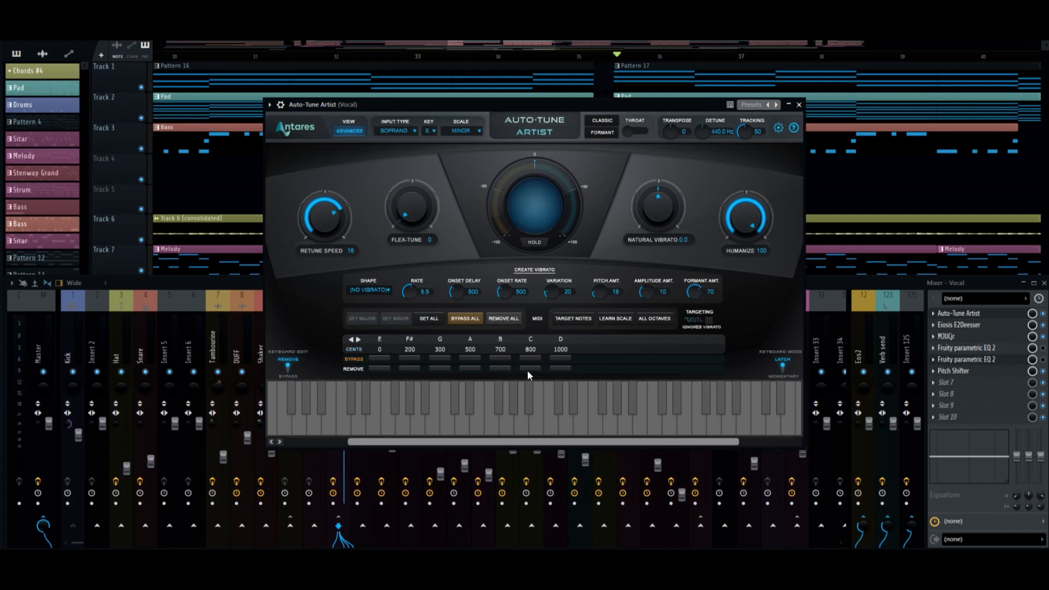
{"action": "left_click", "coordinate": [530, 368]}
{"action": "left_click", "coordinate": [354, 132]}
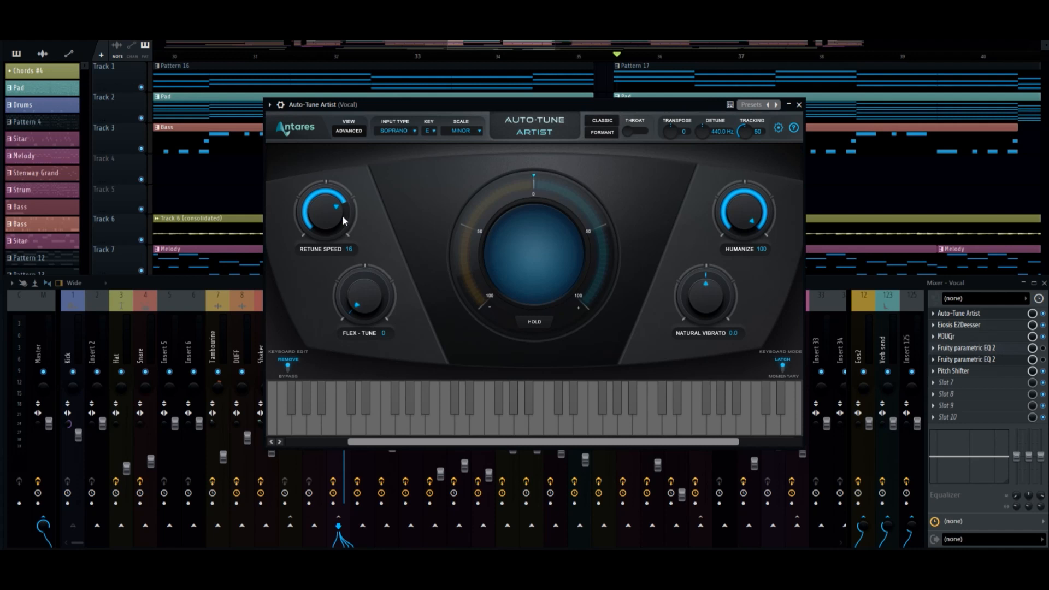
Set Retune Speed to 0 in Auto-Tune Artist and play the song to audition the vocal
{"action": "left_click_drag", "start_coordinate": [443, 104], "coordinate": [289, 136]}
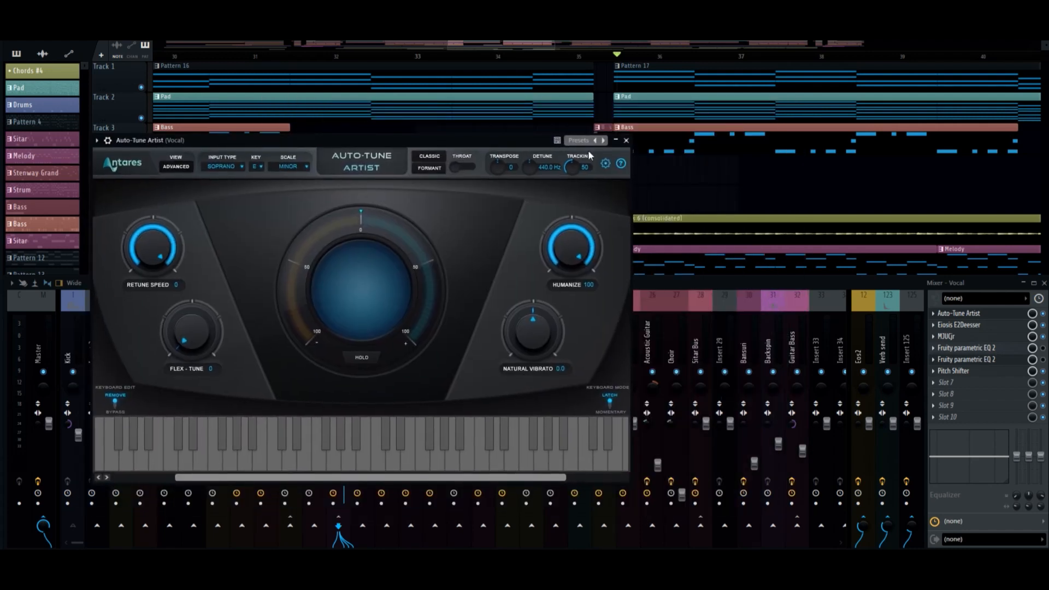
{"action": "key", "text": "space"}
{"action": "scroll", "coordinate": [682, 181], "scroll_direction": "down", "scroll_amount": 4}
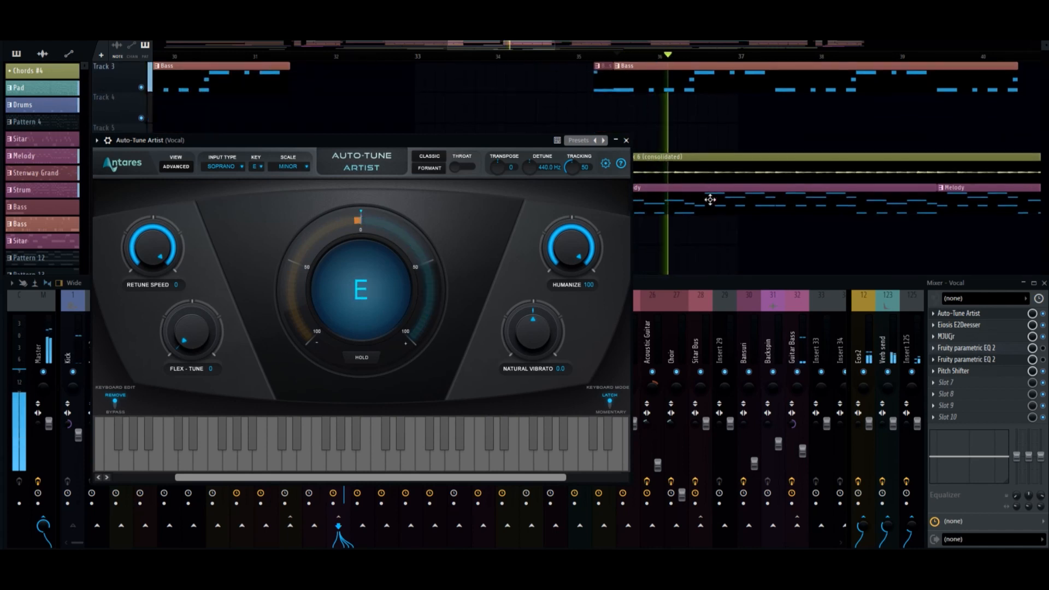
{"action": "scroll", "coordinate": [693, 229], "scroll_direction": "down", "scroll_amount": 2}
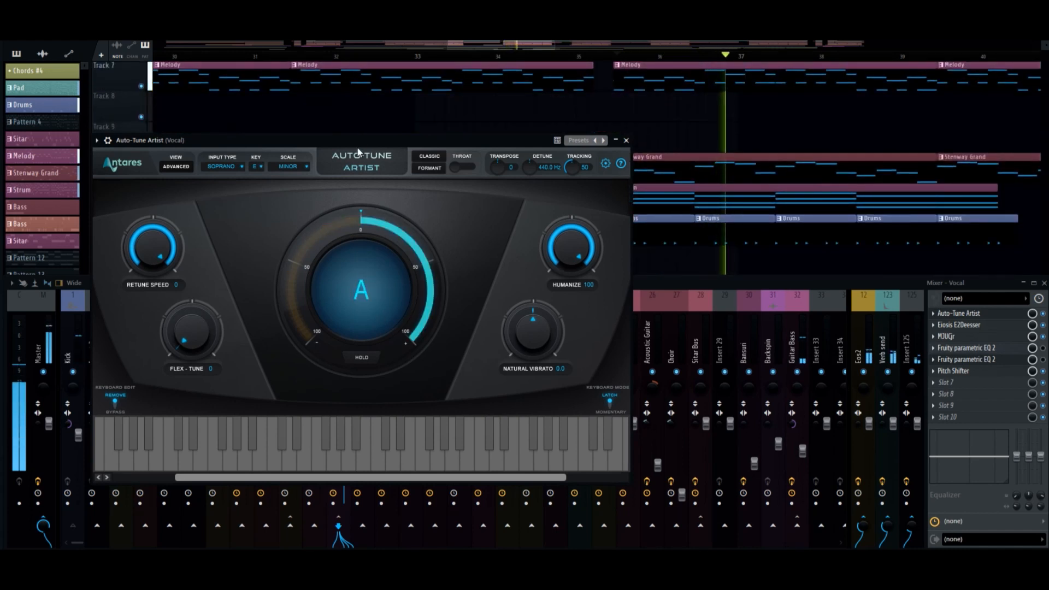
{"action": "left_click_drag", "start_coordinate": [359, 142], "coordinate": [390, 143]}
{"action": "key", "text": "space"}
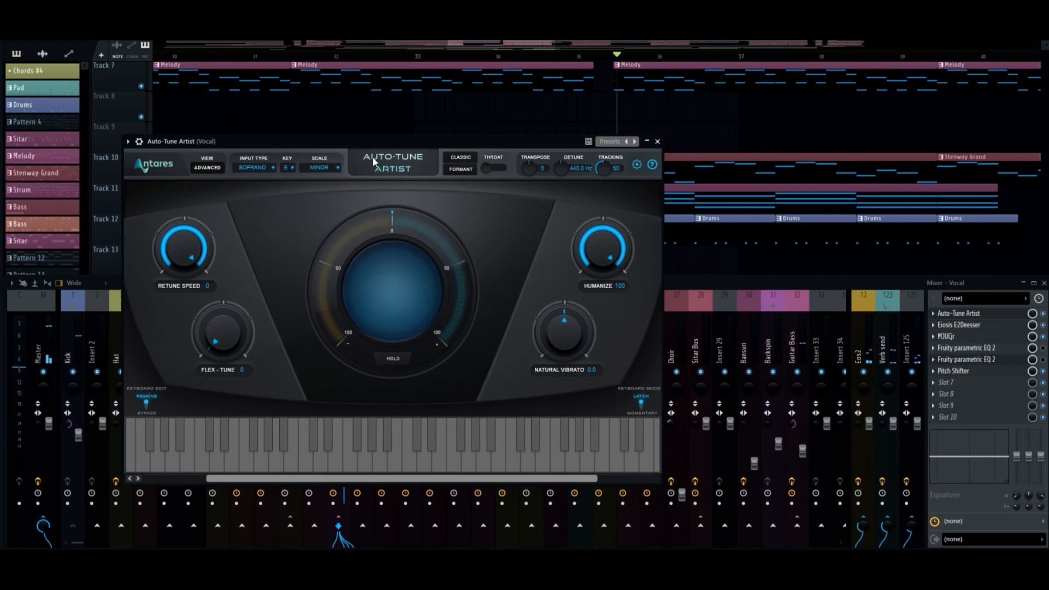
Raise Flex-Tune to 100 in Auto-Tune Artist while auditioning the vocal
{"action": "left_click_drag", "start_coordinate": [217, 327], "coordinate": [221, 286]}
{"action": "left_click_drag", "start_coordinate": [316, 140], "coordinate": [326, 141]}
{"action": "key", "text": "space"}
{"action": "left_click_drag", "start_coordinate": [241, 323], "coordinate": [281, 215]}
{"action": "left_click_drag", "start_coordinate": [288, 141], "coordinate": [300, 132]}
{"action": "key", "text": "space"}
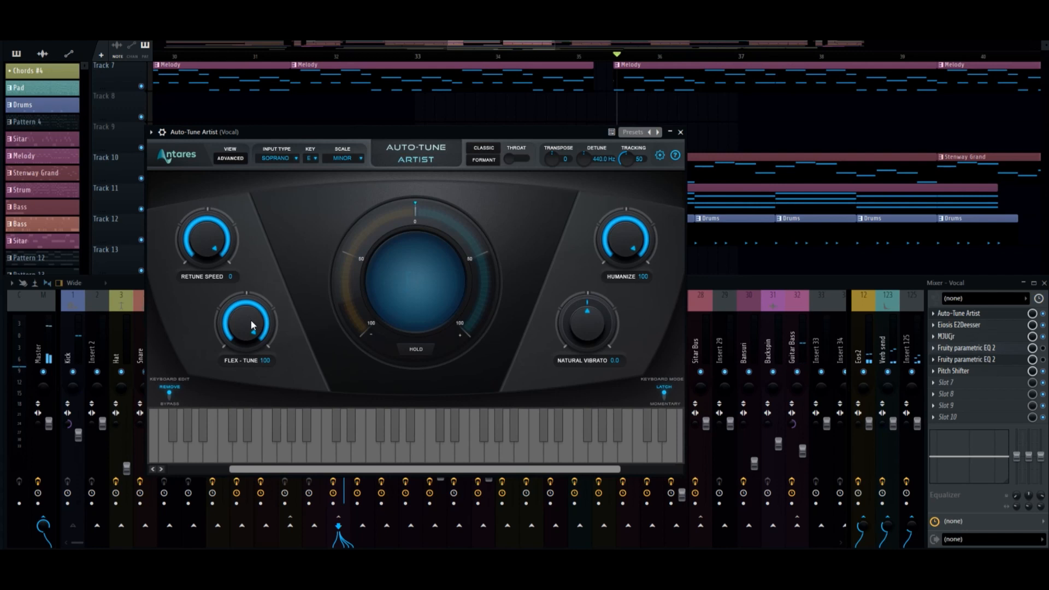
Set Flex-Tune to about 36 and Humanize to 0, and start playback
{"action": "mouse_move", "coordinate": [242, 324]}
{"action": "left_mouse_down"}
{"action": "mouse_move", "coordinate": [251, 409]}
{"action": "mouse_move", "coordinate": [246, 335]}
{"action": "left_mouse_up"}
{"action": "left_click_drag", "start_coordinate": [634, 247], "coordinate": [644, 326]}
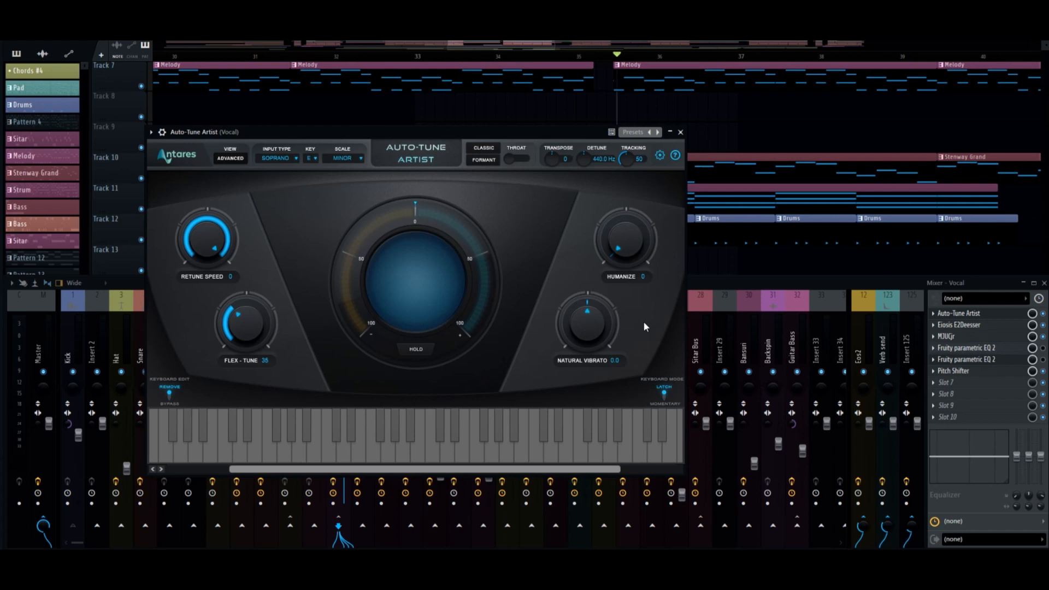
{"action": "left_click_drag", "start_coordinate": [562, 130], "coordinate": [566, 130]}
{"action": "key", "text": "space"}
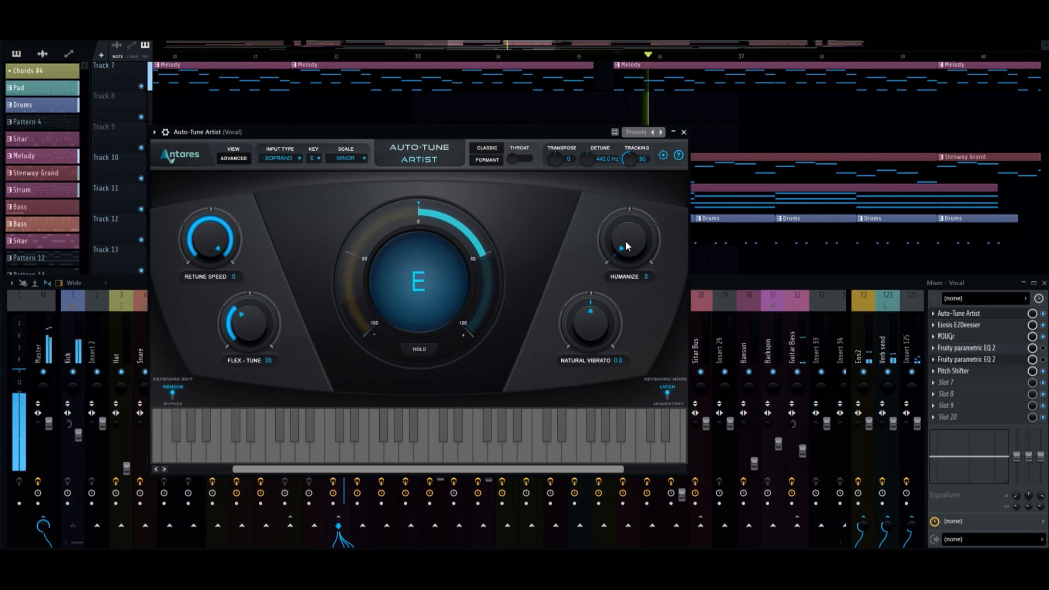
Raise Humanize to 100, sweeping it down and back up, and audition the vocal
{"action": "left_click_drag", "start_coordinate": [625, 241], "coordinate": [635, 185]}
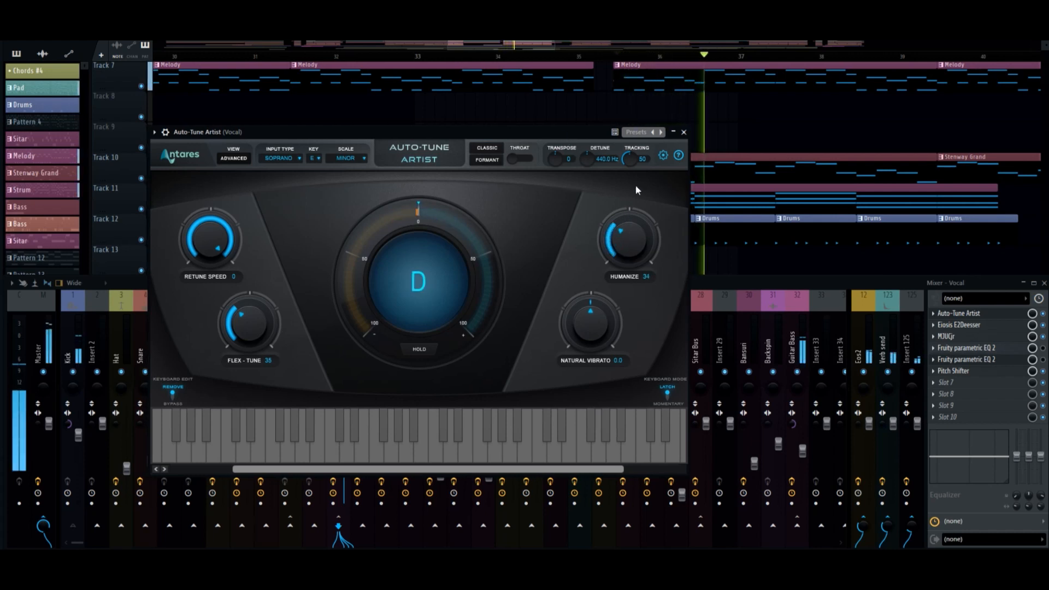
{"action": "key", "text": "space"}
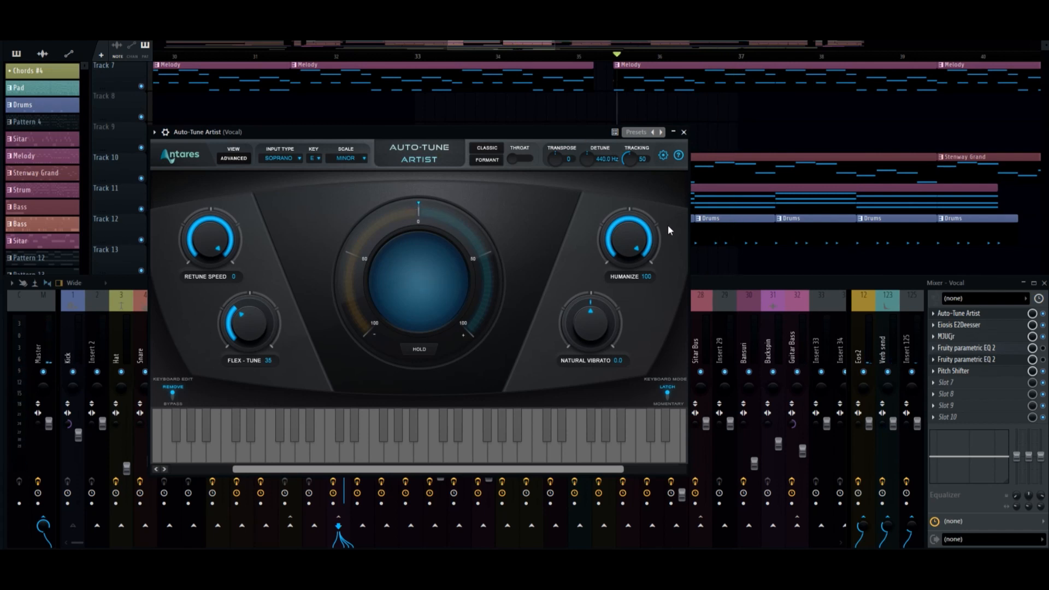
{"action": "left_click_drag", "start_coordinate": [633, 240], "coordinate": [622, 432]}
{"action": "left_click_drag", "start_coordinate": [630, 240], "coordinate": [687, 87]}
{"action": "left_click_drag", "start_coordinate": [581, 133], "coordinate": [604, 127]}
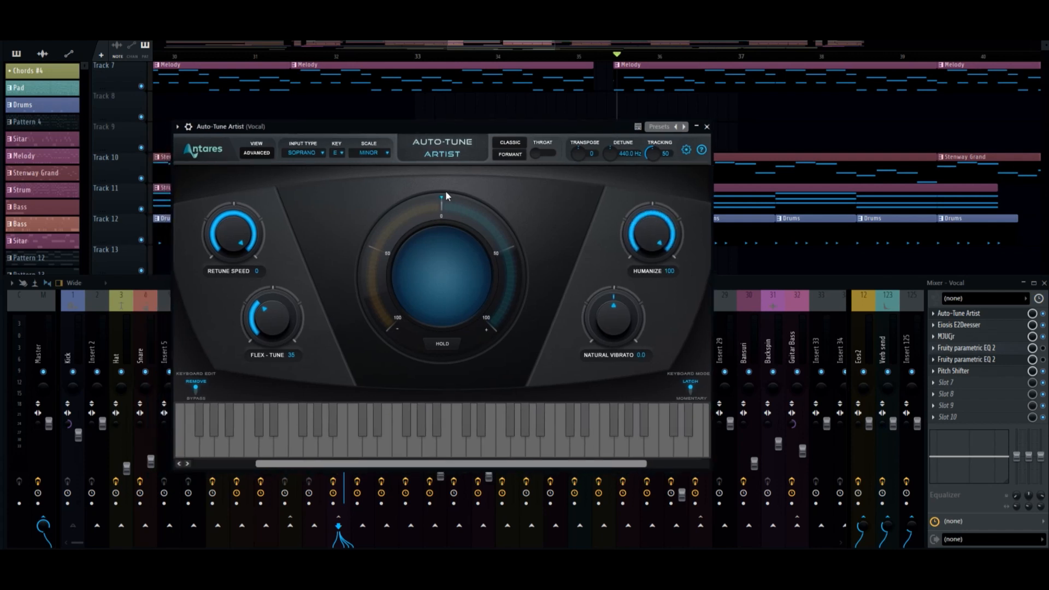
{"action": "key", "text": "space"}
{"action": "key", "text": "space"}
Set Flex-Tune to 40 and Retune Speed to 21 in Auto-Tune Artist, and start playback
{"action": "left_click_drag", "start_coordinate": [282, 316], "coordinate": [283, 310]}
{"action": "left_click_drag", "start_coordinate": [230, 243], "coordinate": [232, 276]}
{"action": "left_click_drag", "start_coordinate": [346, 126], "coordinate": [402, 127]}
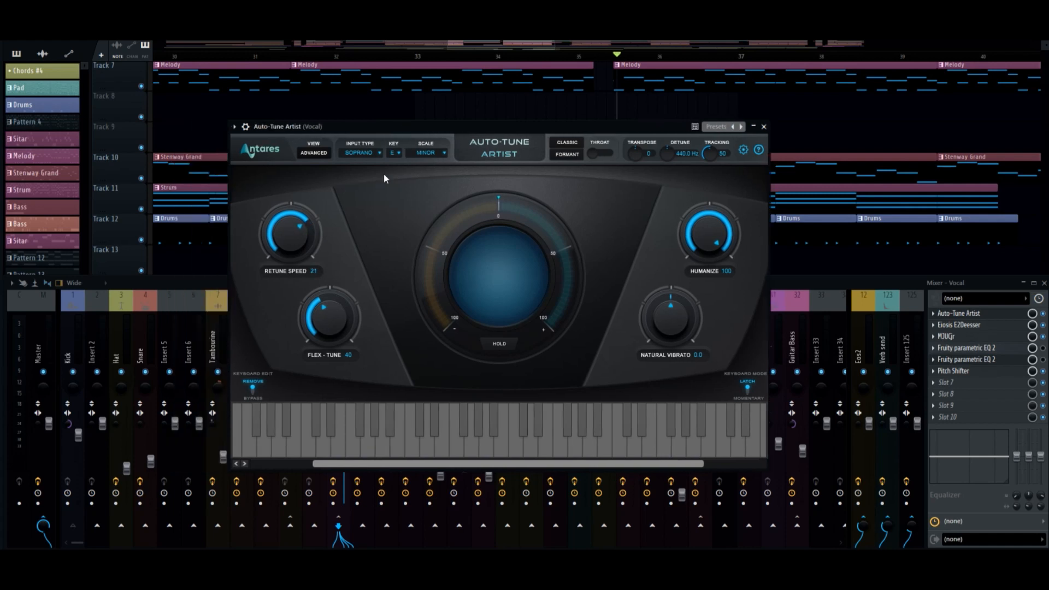
{"action": "left_click_drag", "start_coordinate": [502, 137], "coordinate": [523, 143]}
{"action": "key", "text": "space"}
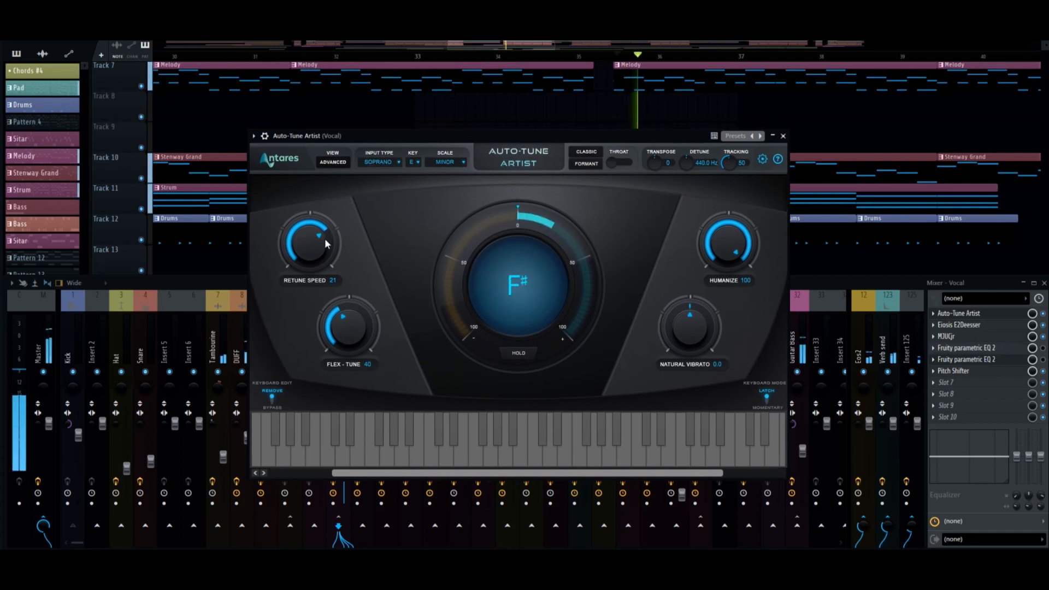
Set Retune Speed to 30 and refine it to 27 while auditioning the vocal
{"action": "left_click_drag", "start_coordinate": [317, 241], "coordinate": [320, 252]}
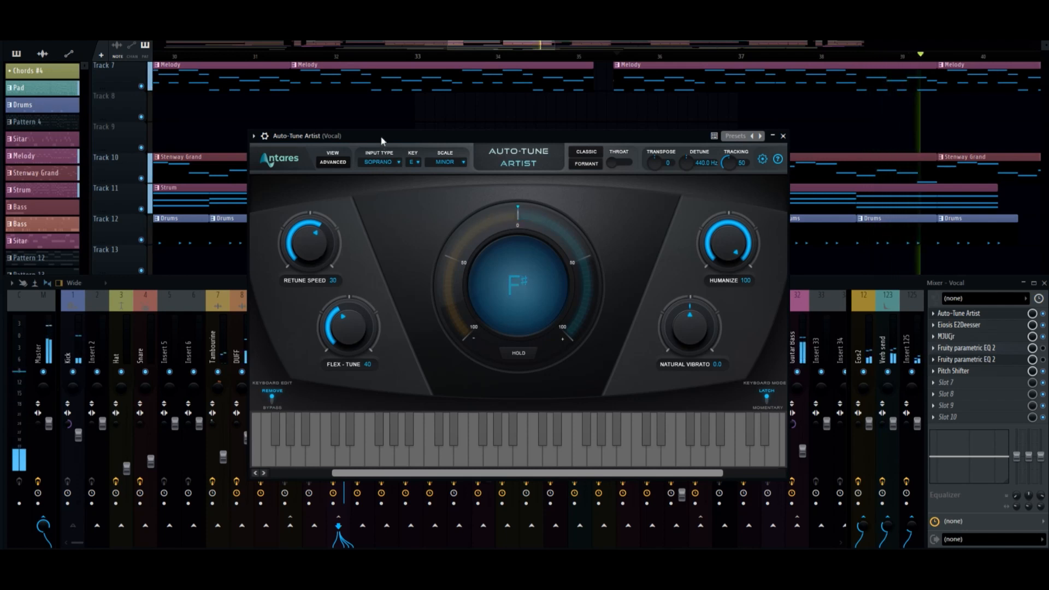
{"action": "left_click_drag", "start_coordinate": [381, 139], "coordinate": [364, 143]}
{"action": "key", "text": "space"}
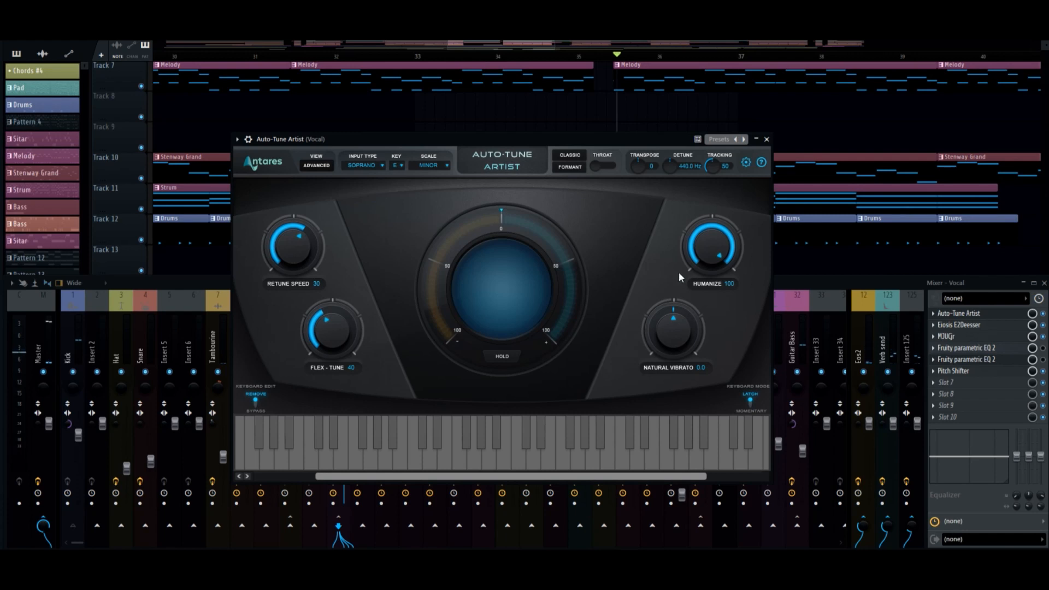
{"action": "left_click_drag", "start_coordinate": [329, 264], "coordinate": [317, 247]}
{"action": "left_click_drag", "start_coordinate": [321, 258], "coordinate": [319, 255]}
{"action": "key", "text": "space"}
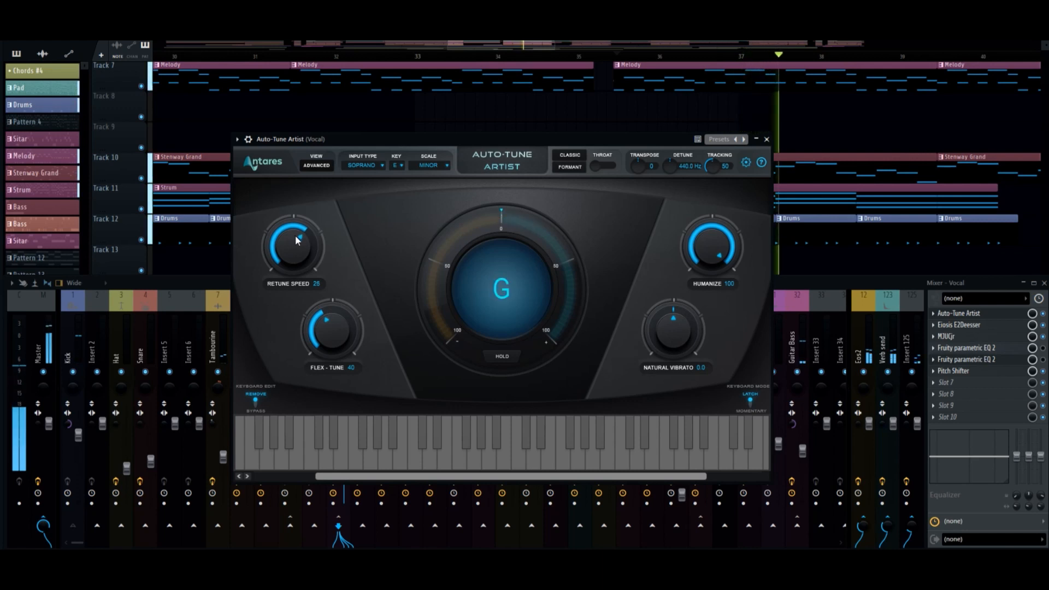
{"action": "left_click_drag", "start_coordinate": [379, 145], "coordinate": [355, 156]}
{"action": "key", "text": "space"}
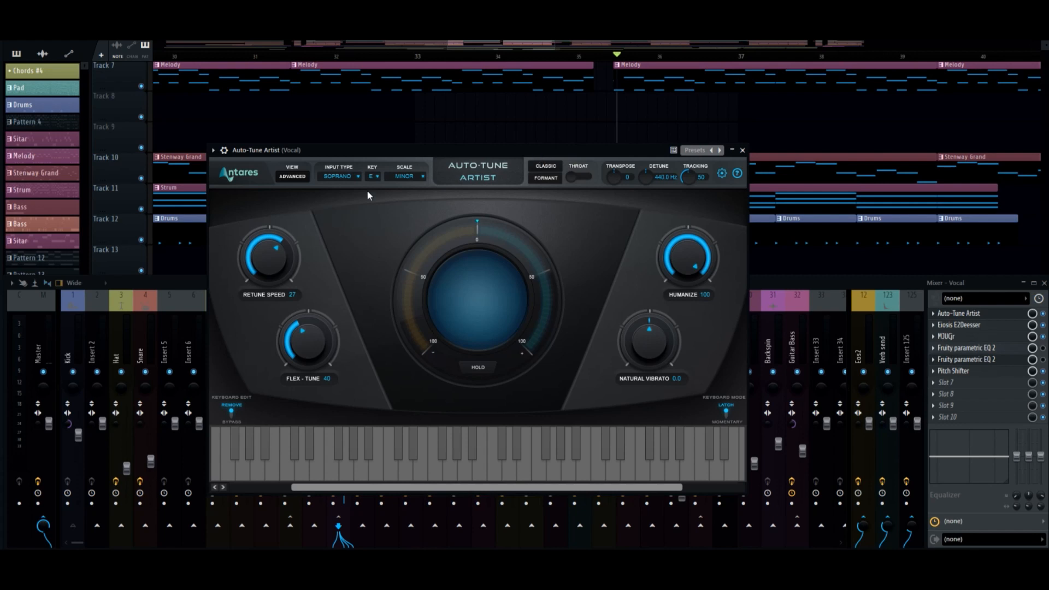
Switch Auto-Tune Artist to its advanced view and close the plugin window
{"action": "left_click", "coordinate": [295, 176]}
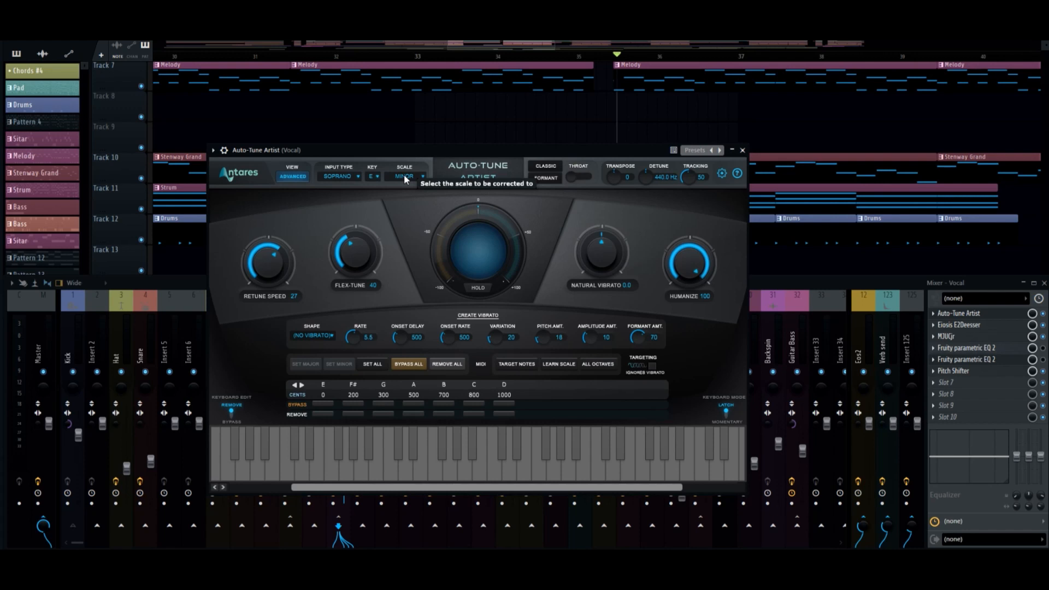
{"action": "left_click", "coordinate": [742, 150]}
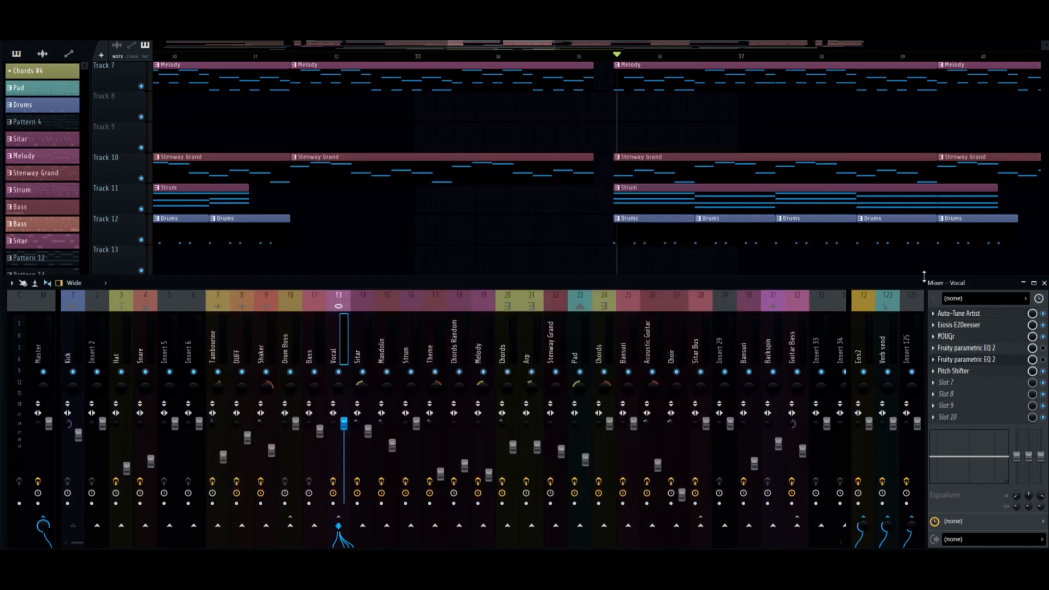
Replace Auto-Tune Artist in the Vocal track's slot 1 with Auto-Key, searching for "auto", and play the song for key detection
{"action": "right_click", "coordinate": [940, 317]}
{"action": "mouse_move", "coordinate": [938, 307]}
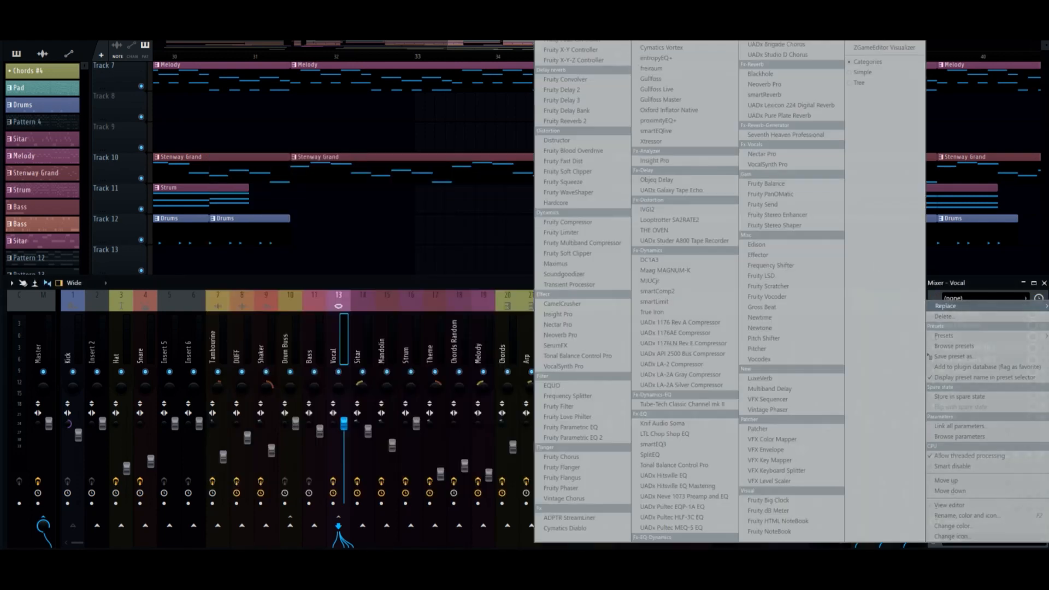
{"action": "type", "text": "auto"}
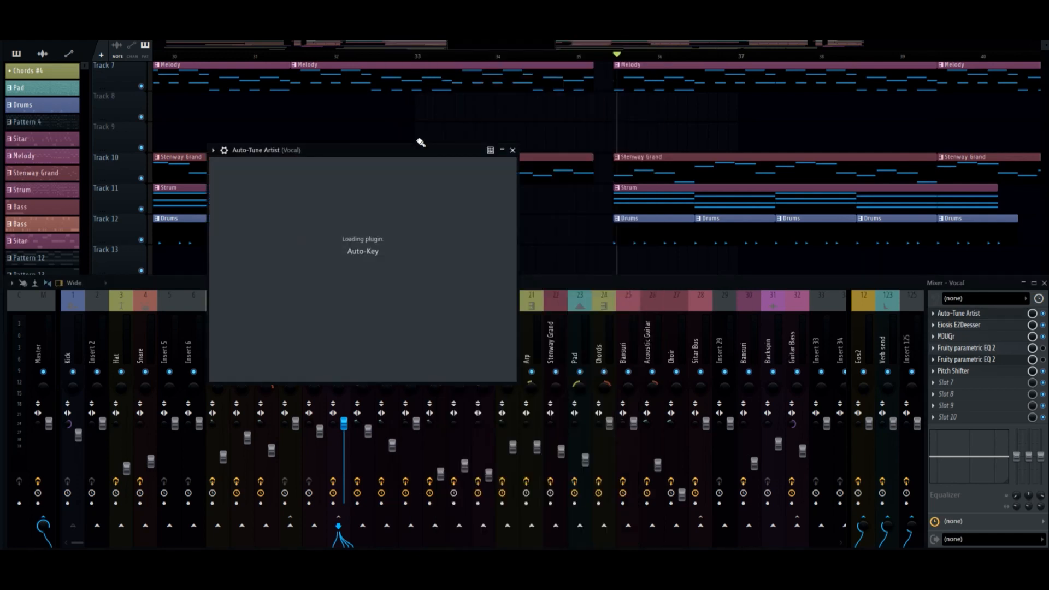
{"action": "left_click_drag", "start_coordinate": [357, 148], "coordinate": [651, 243]}
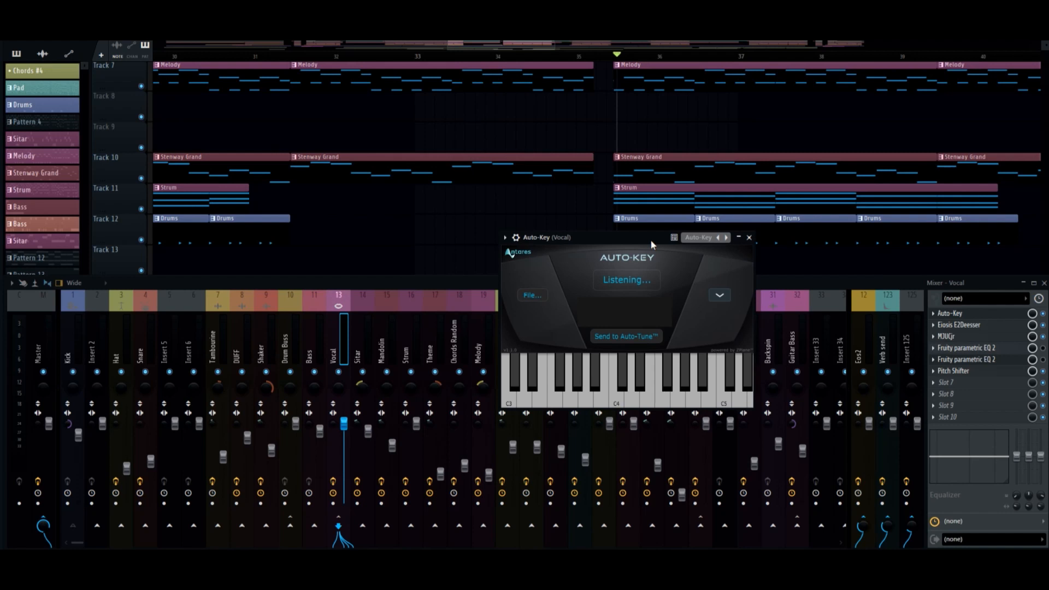
{"action": "key", "text": "space"}
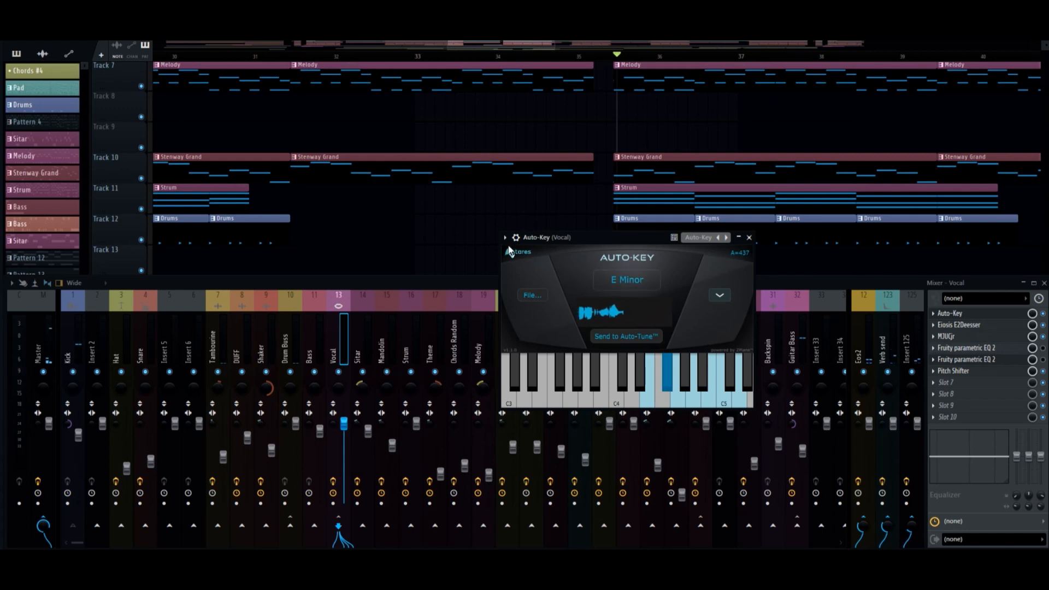
Detach the Auto-Key window, place it over the mixer and play the song again for key detection
{"action": "left_click", "coordinate": [505, 237]}
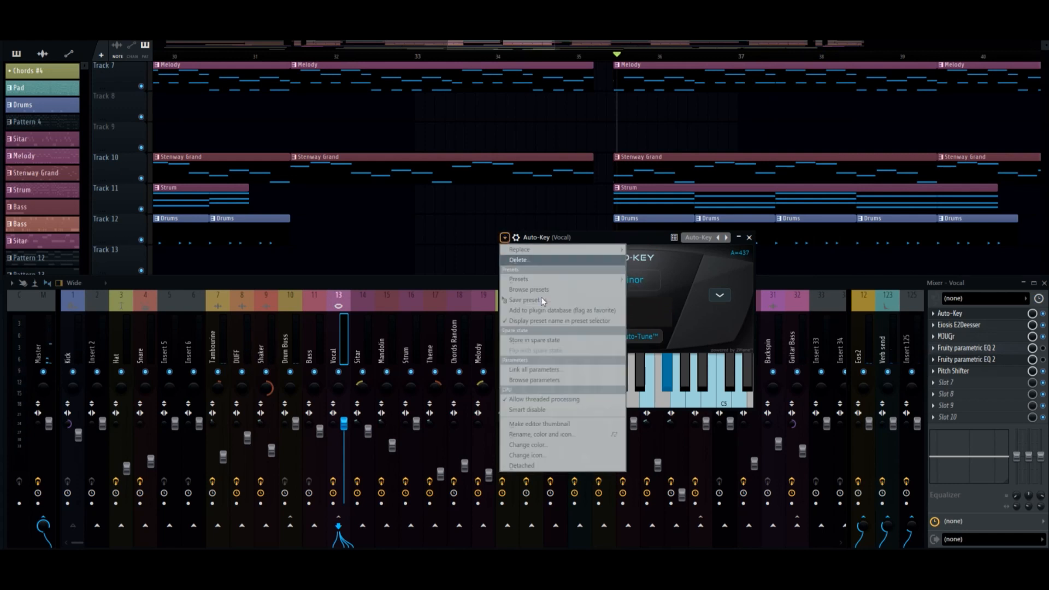
{"action": "left_click", "coordinate": [568, 468]}
{"action": "left_click_drag", "start_coordinate": [612, 238], "coordinate": [590, 302]}
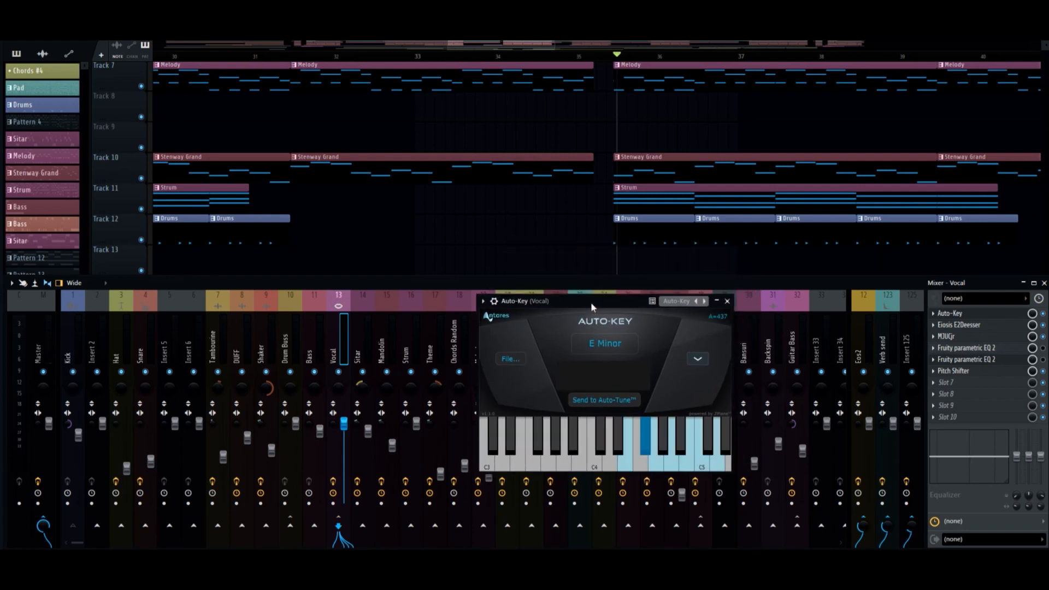
{"action": "key", "text": "space"}
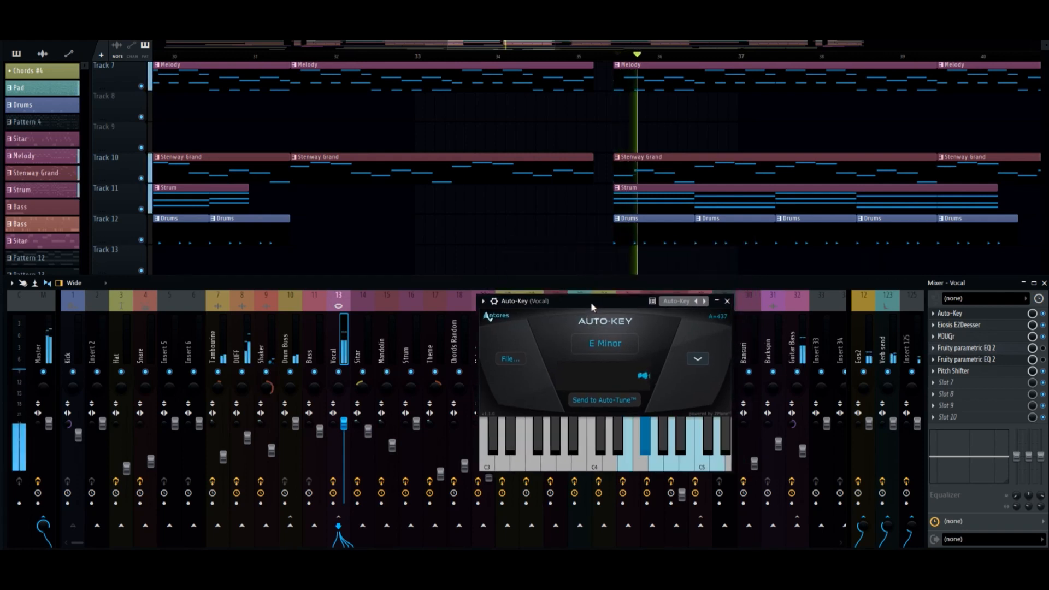
{"action": "scroll", "coordinate": [669, 136], "scroll_direction": "down", "scroll_amount": 4}
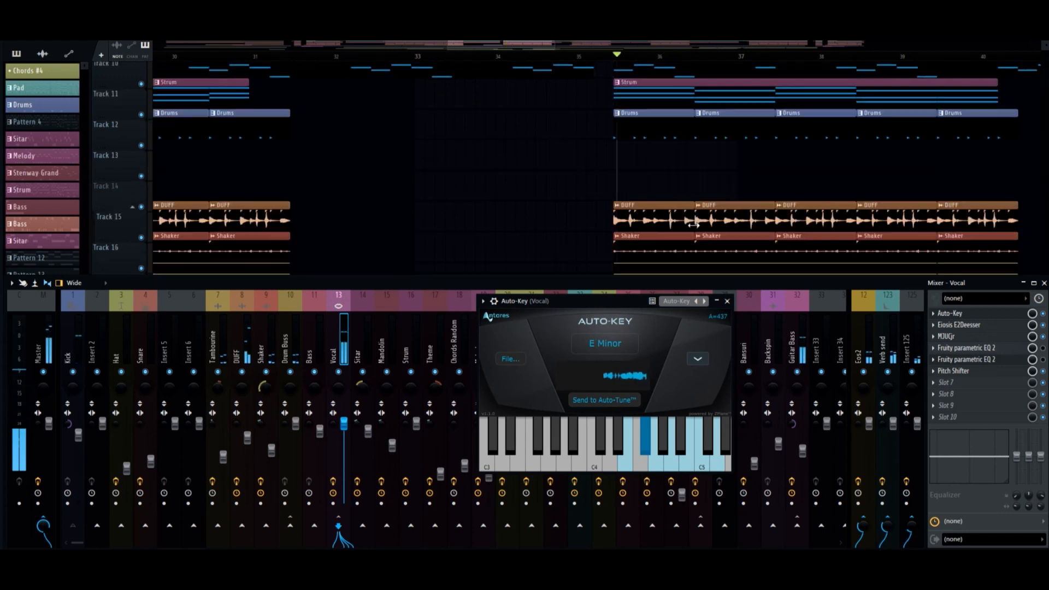
Hide the mixer, move the playhead to about bar 47 and play the vocal from there for key detection
{"action": "key", "text": "space"}
{"action": "key", "text": "F9"}
{"action": "scroll", "coordinate": [682, 57], "scroll_direction": "down", "scroll_amount": 5}
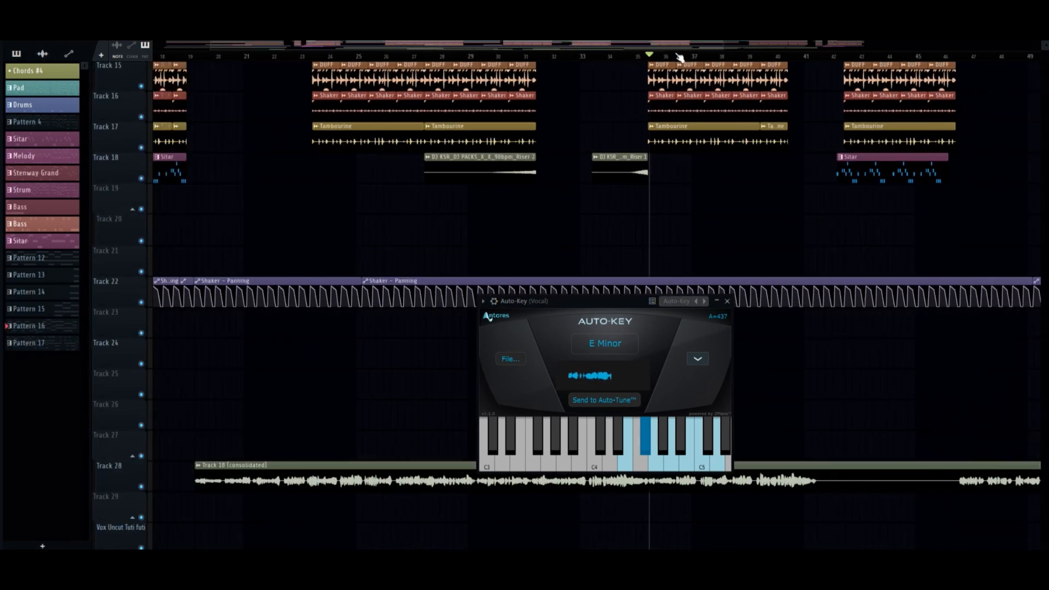
{"action": "scroll", "coordinate": [789, 171], "scroll_direction": "down", "scroll_amount": 5}
{"action": "left_click", "coordinate": [786, 56]}
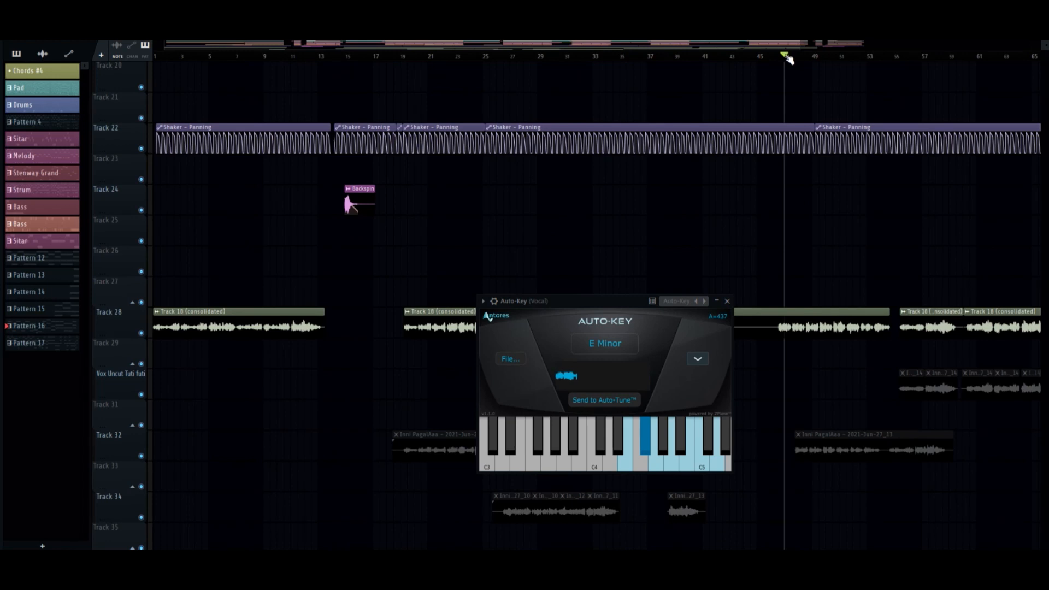
{"action": "key", "text": "space"}
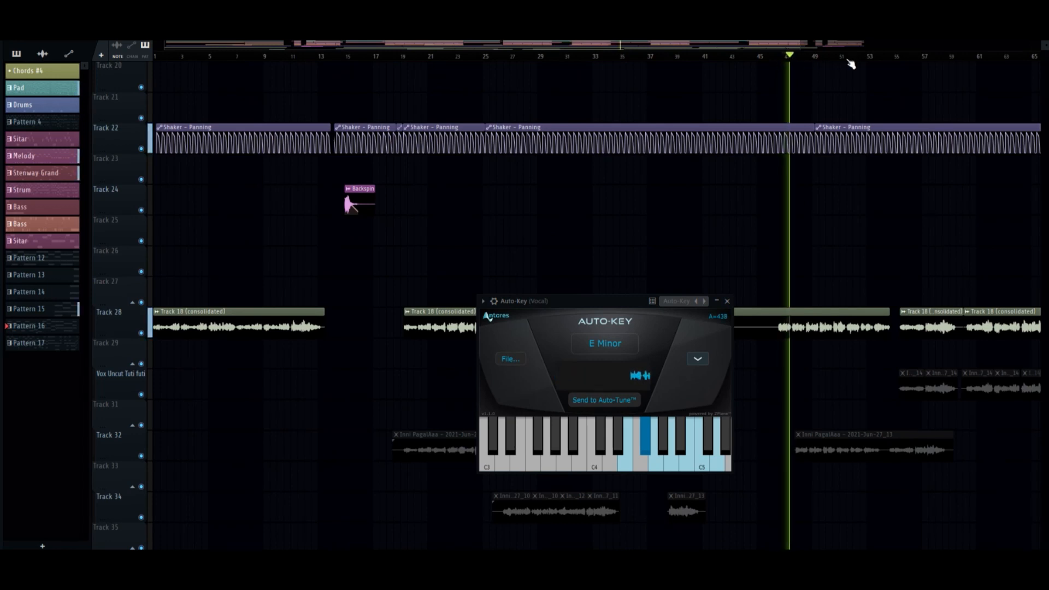
{"action": "scroll", "coordinate": [847, 63], "scroll_direction": "up", "scroll_amount": 4}
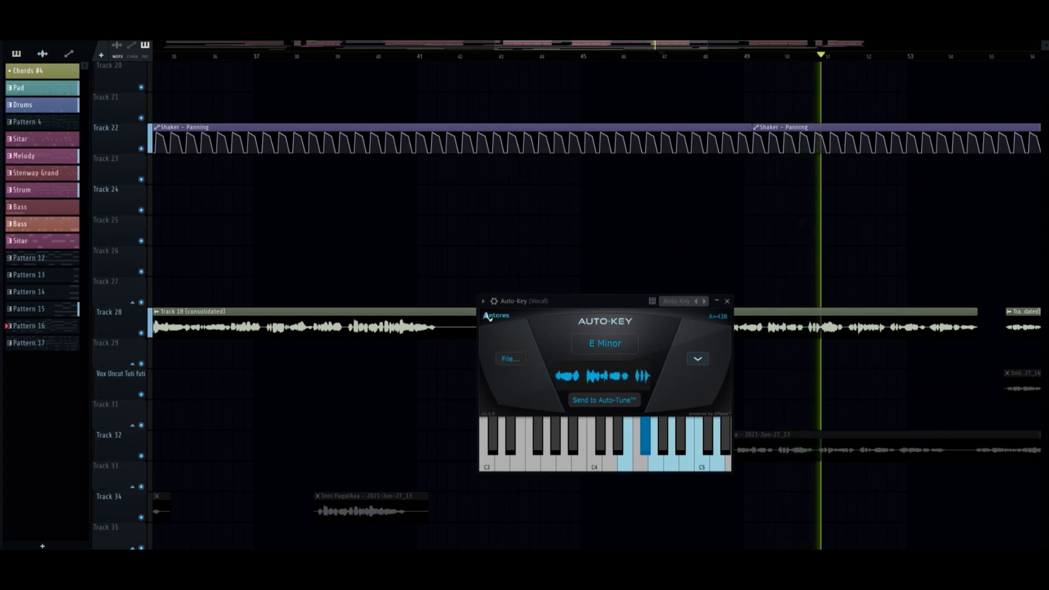
{"action": "key", "text": "space"}
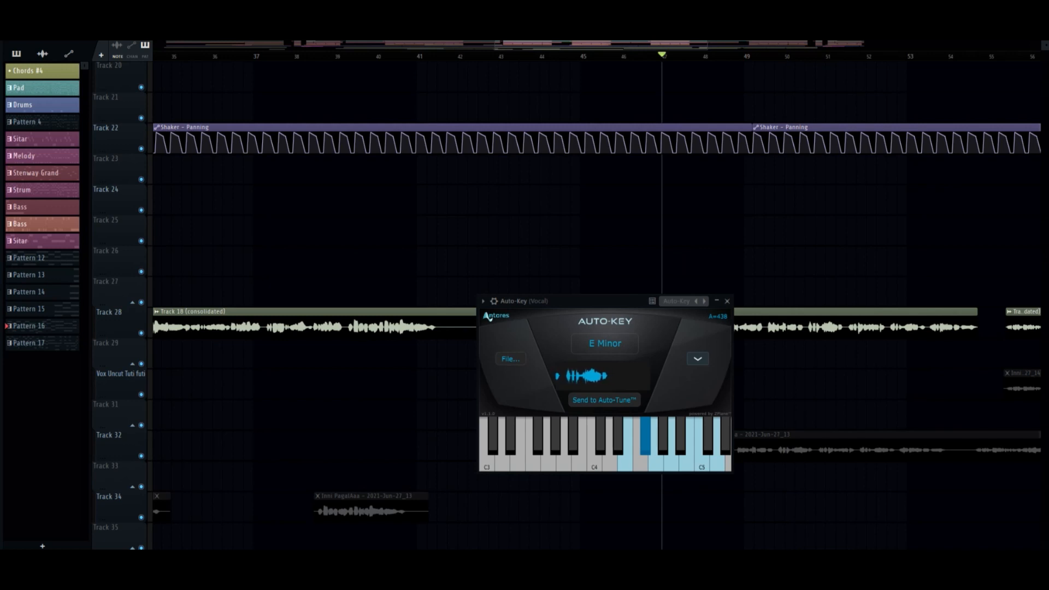
Move the Auto-Key window above the reopened mixer and reload Auto-Key in the Vocal track's slot 1
{"action": "left_click_drag", "start_coordinate": [598, 301], "coordinate": [593, 252]}
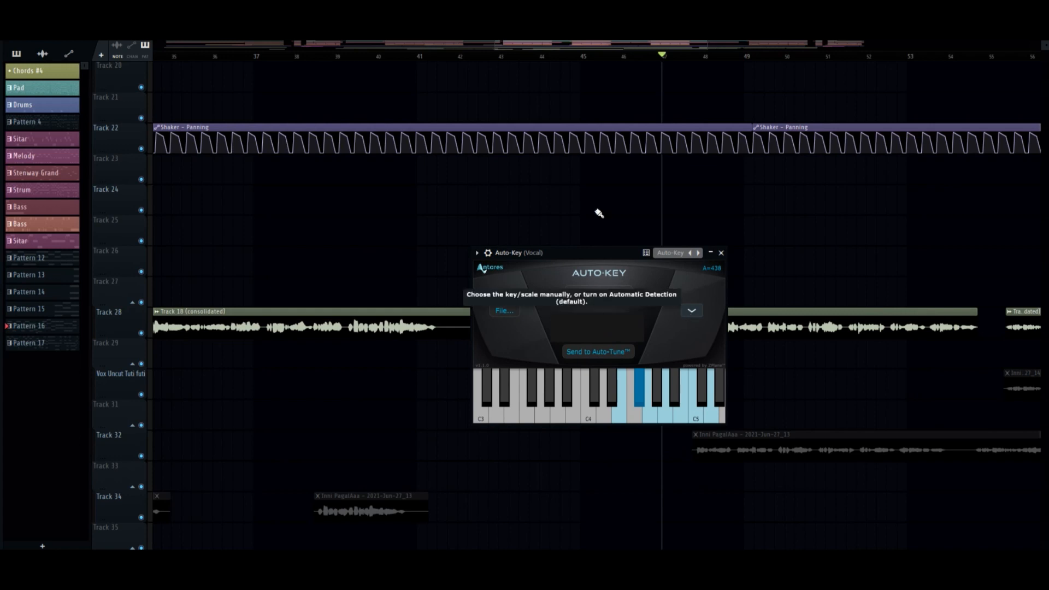
{"action": "left_click_drag", "start_coordinate": [591, 253], "coordinate": [469, 249]}
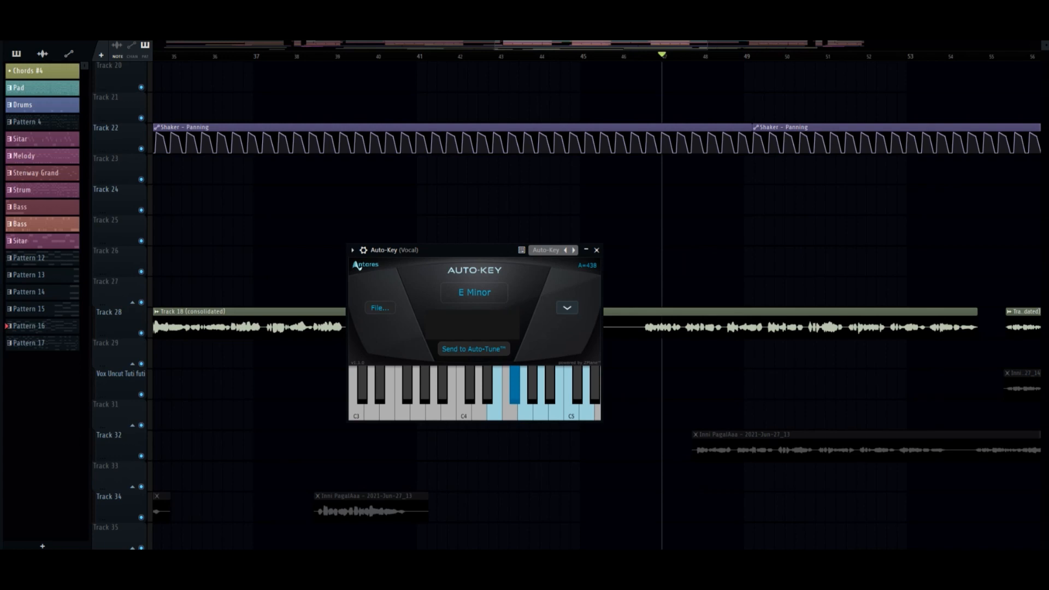
{"action": "key", "text": "F9"}
{"action": "left_click_drag", "start_coordinate": [456, 253], "coordinate": [470, 123]}
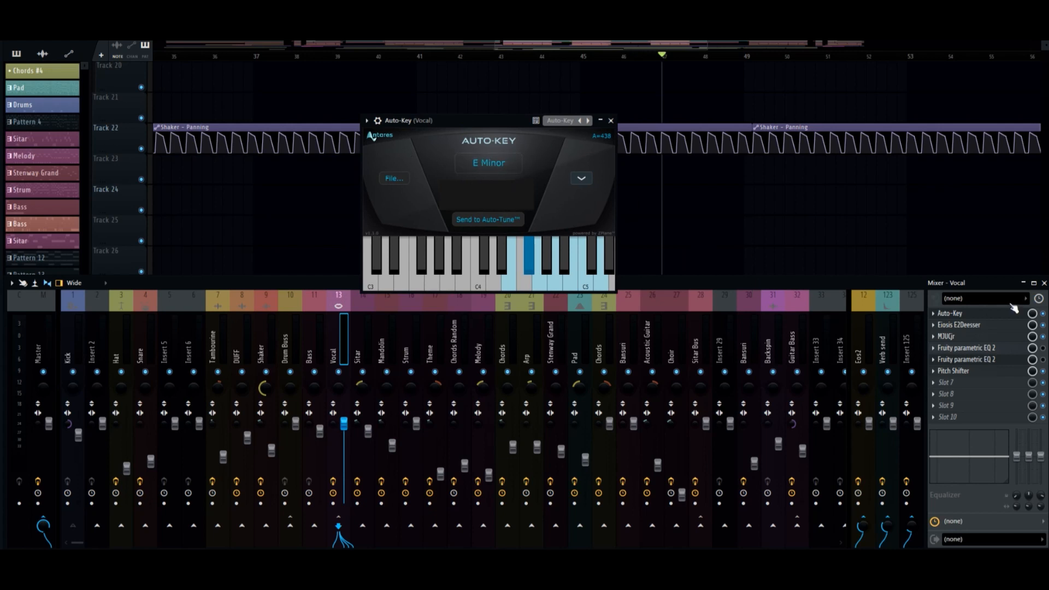
{"action": "left_click", "coordinate": [961, 316]}
{"action": "left_click", "coordinate": [962, 316]}
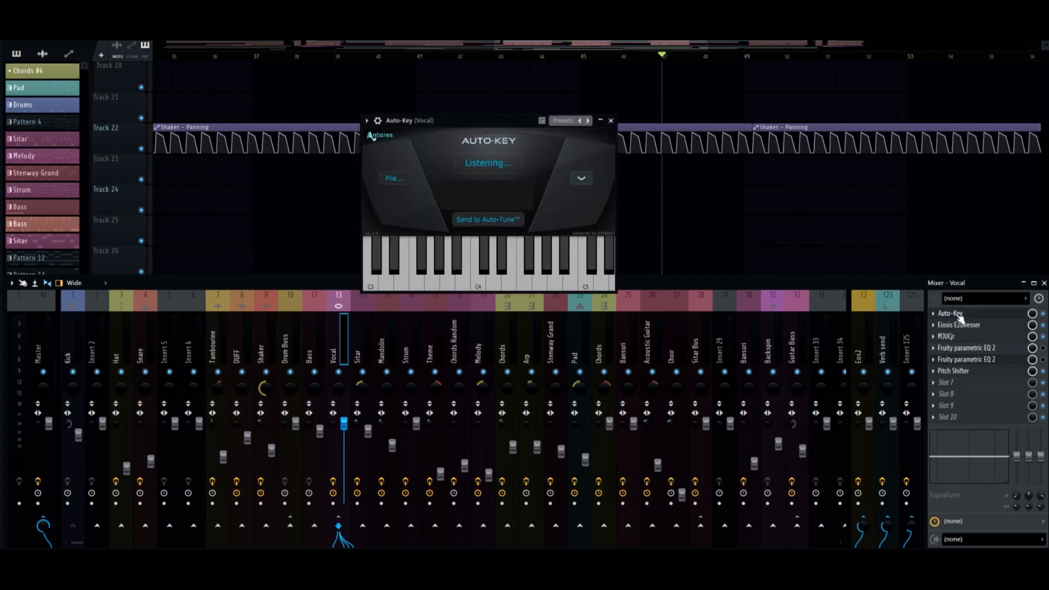